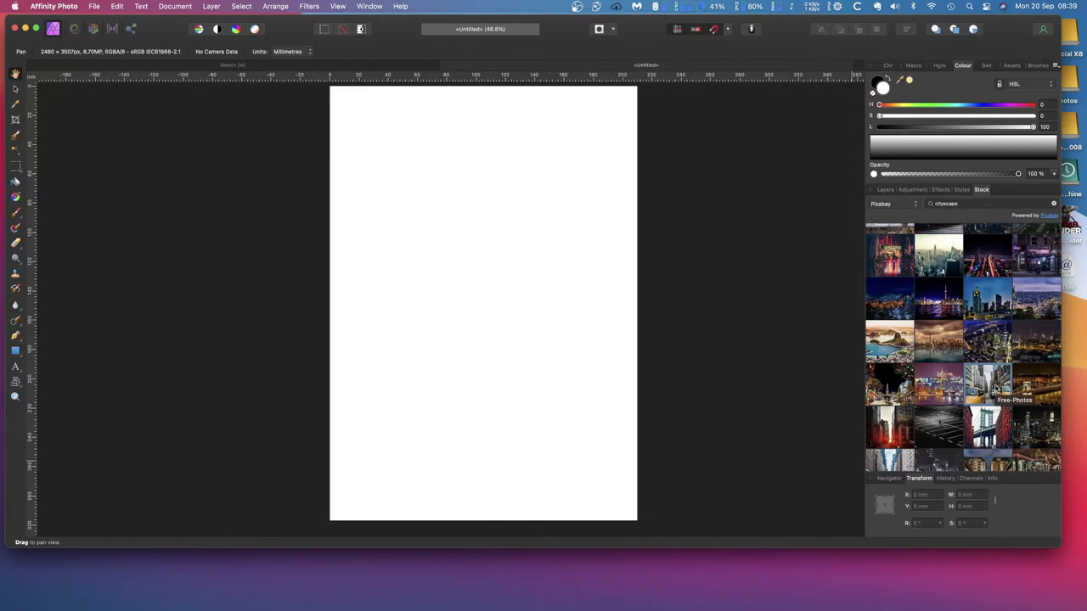
Step: Place the Pixabay yellow-taxi street stock photo on the blank page and centre it
left_click_drag(996, 389, 479, 286)
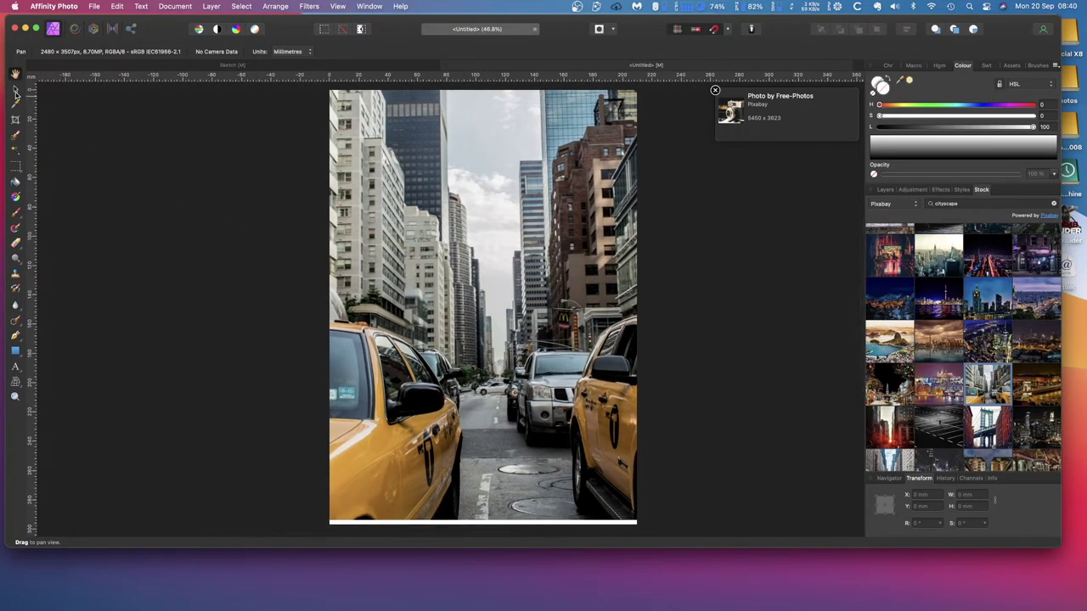
left_click(15, 88)
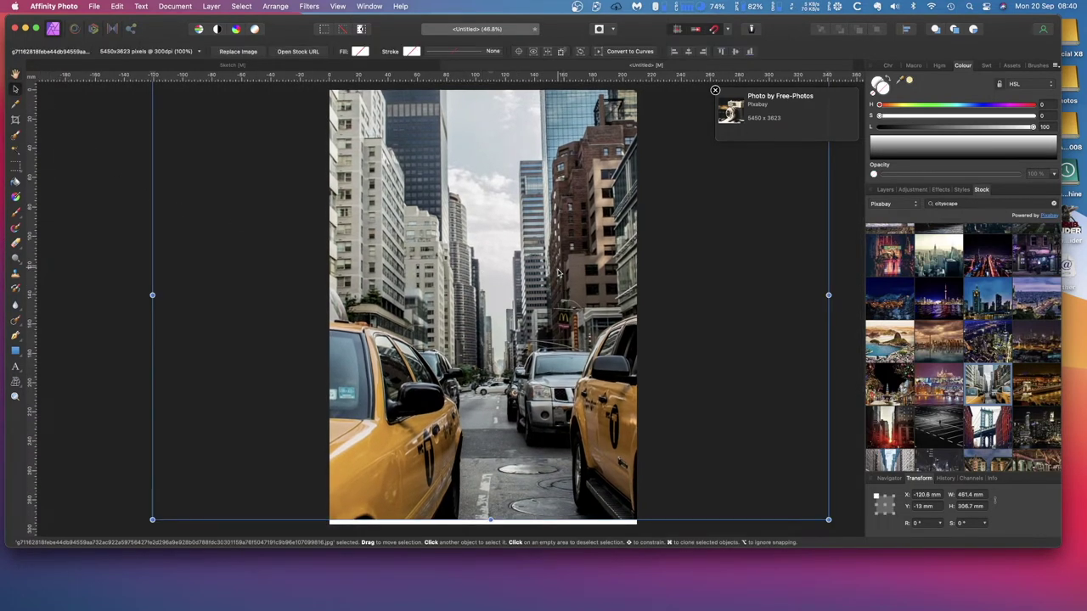
left_click_drag(557, 272, 556, 287)
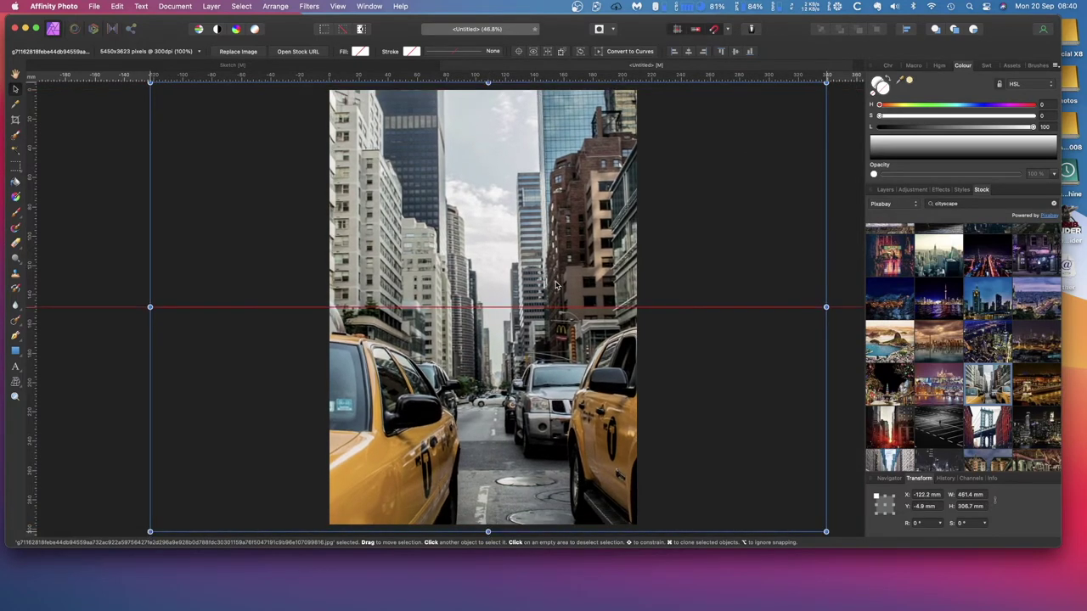
left_click(848, 274)
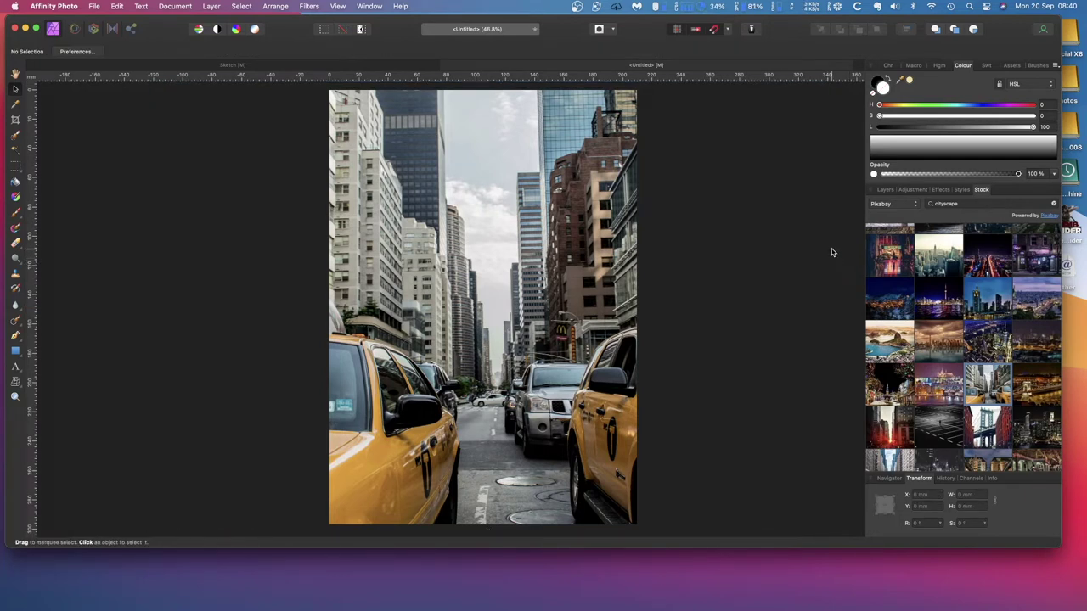
Step: Rename the photo layer to BaseImage
left_click(885, 190)
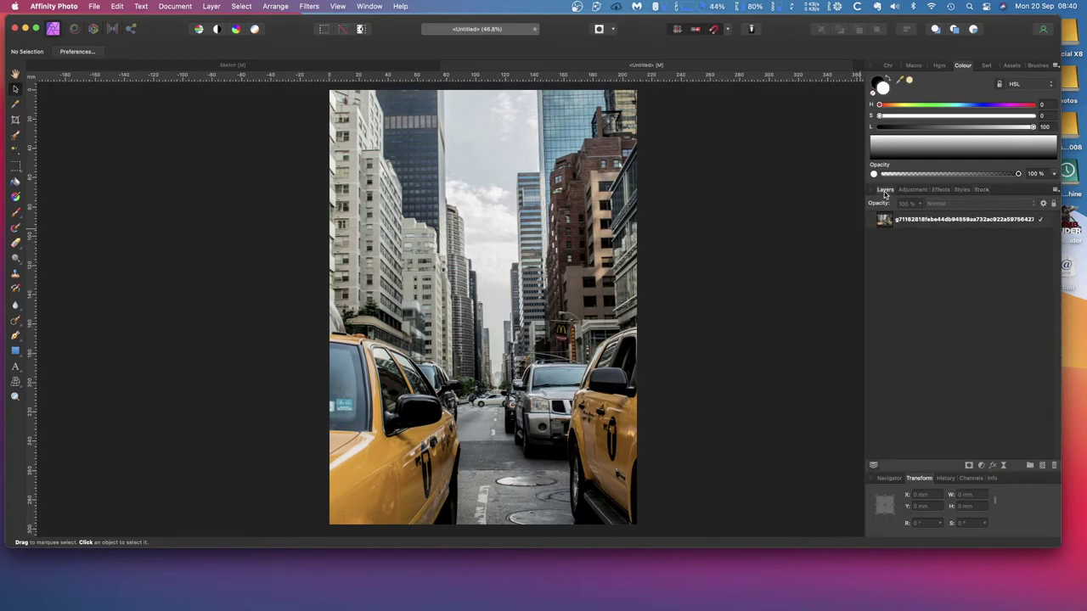
left_click(942, 223)
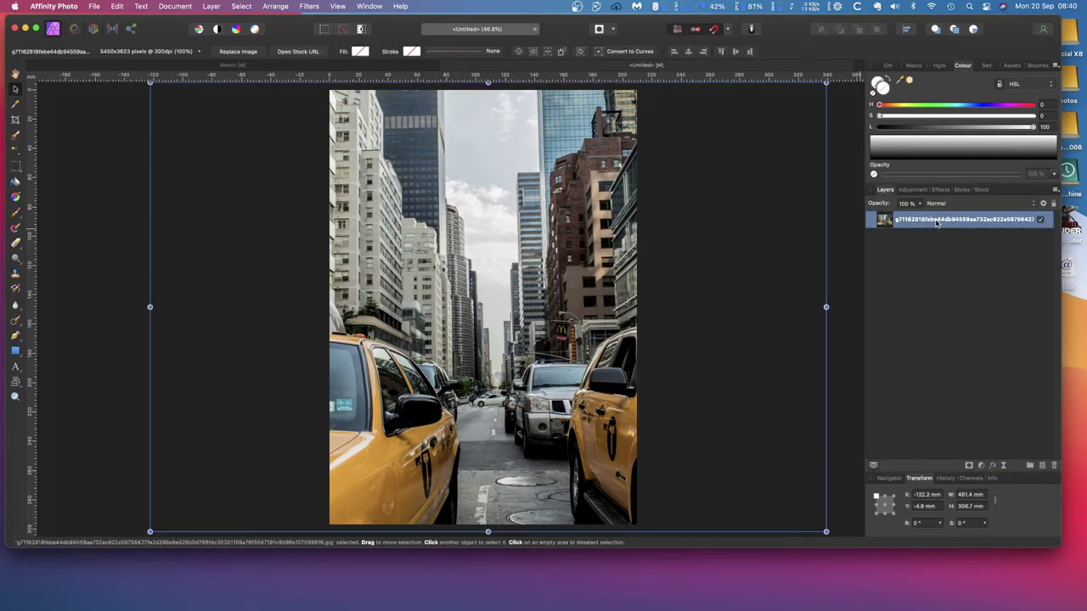
double_click(937, 222)
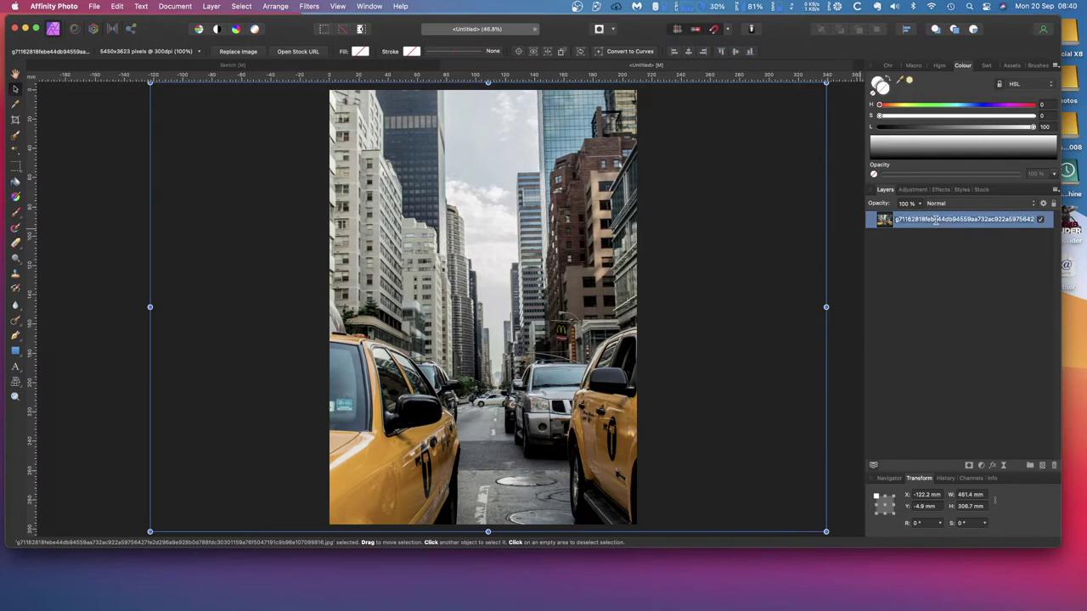
type("BaseImage")
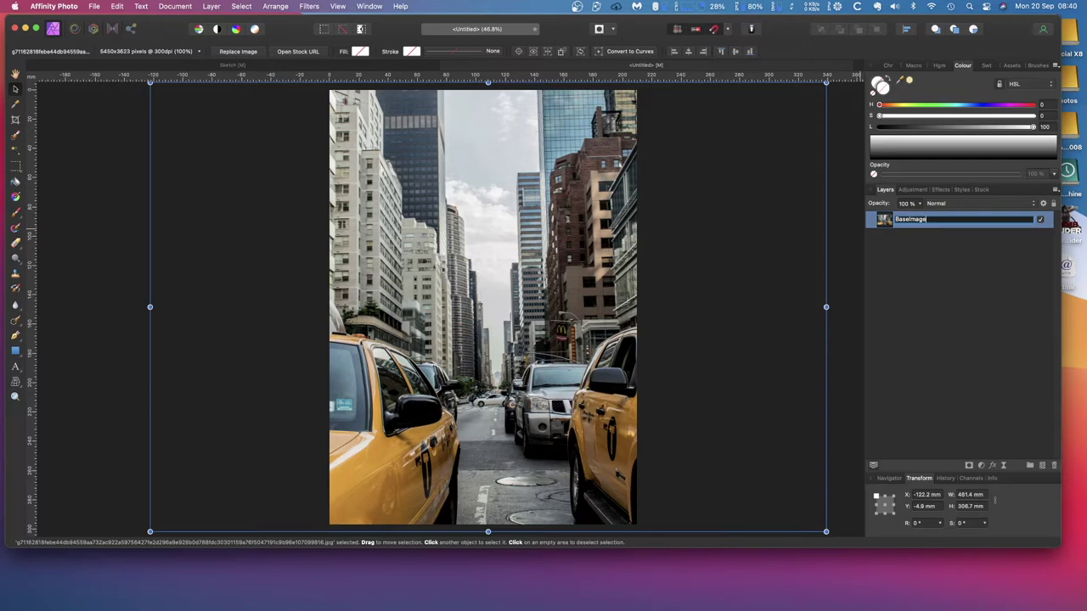
key("Return")
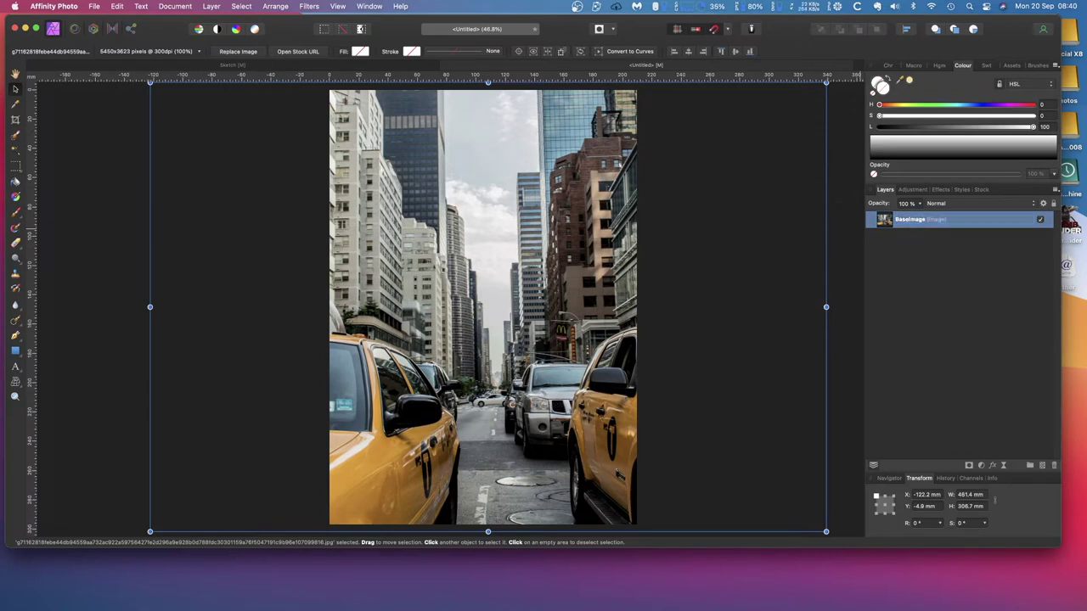
Step: Duplicate the BaseImage layer and lock the lower copy
right_click(977, 222)
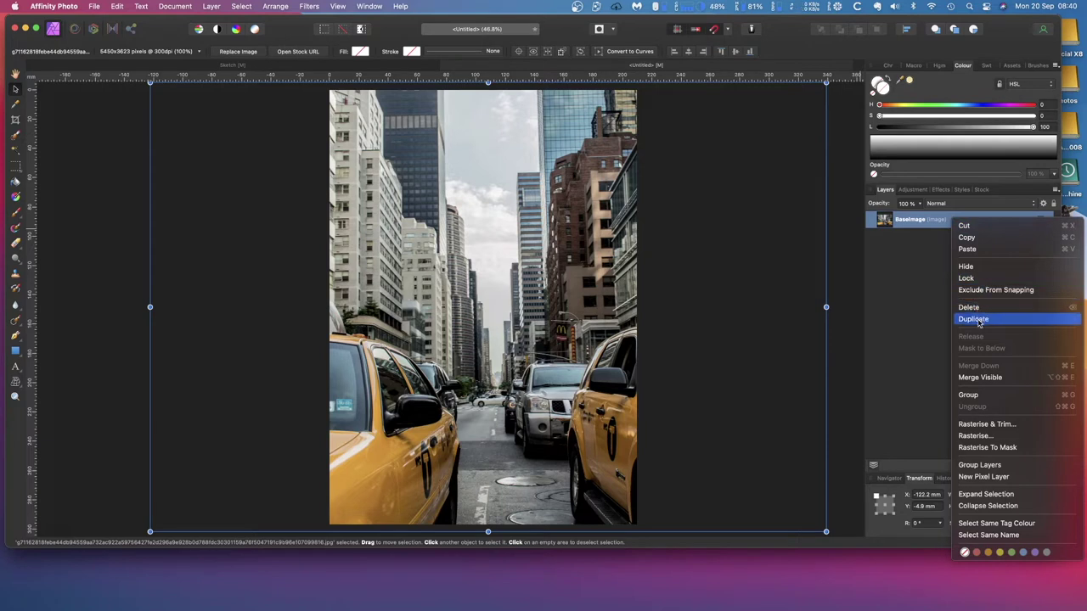
key("Escape")
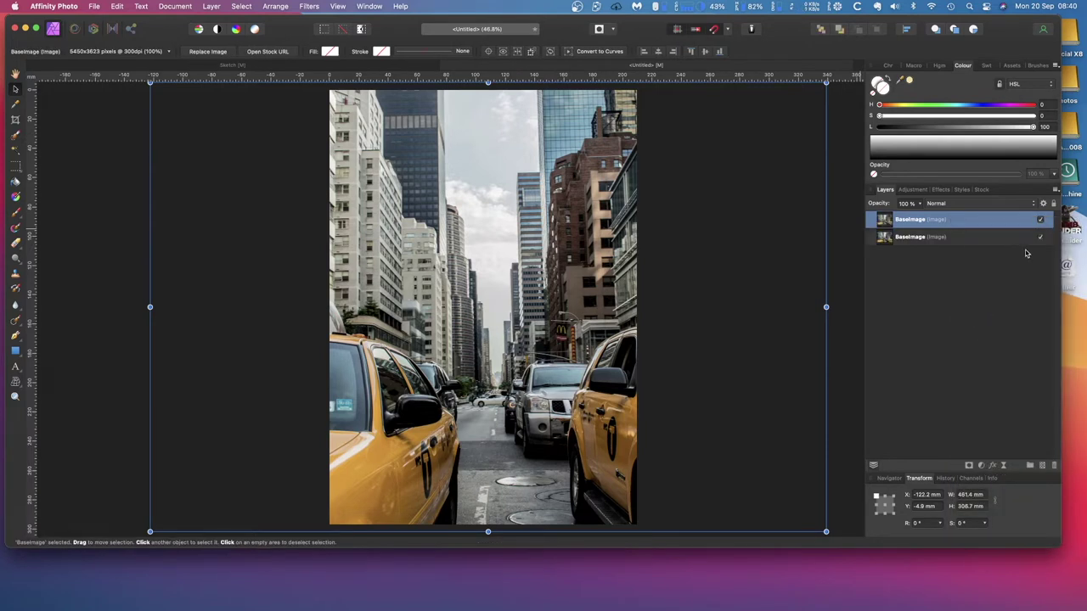
left_click(1027, 242)
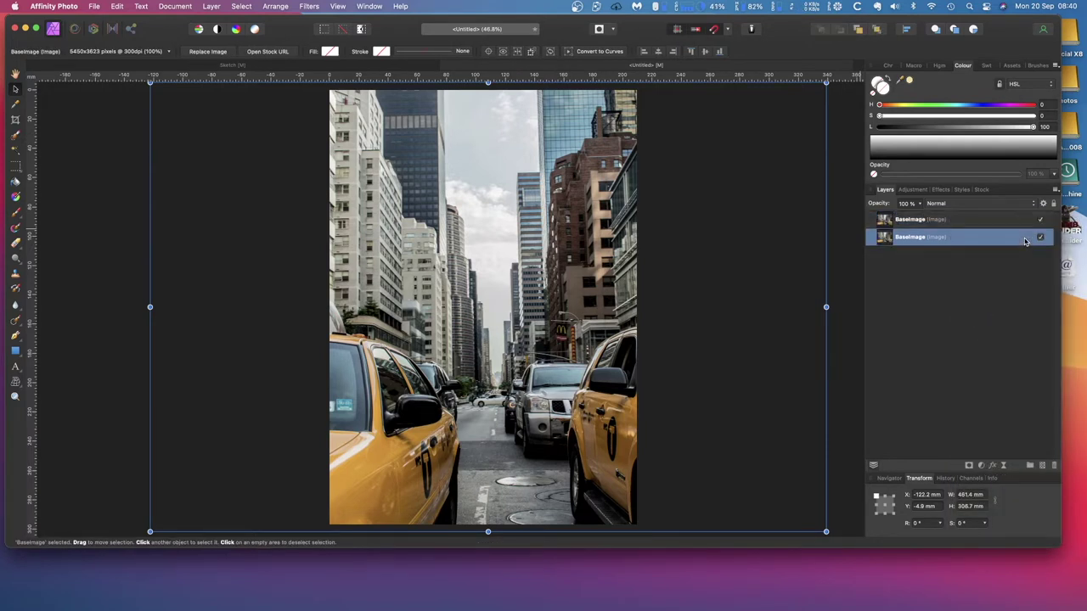
left_click(1053, 203)
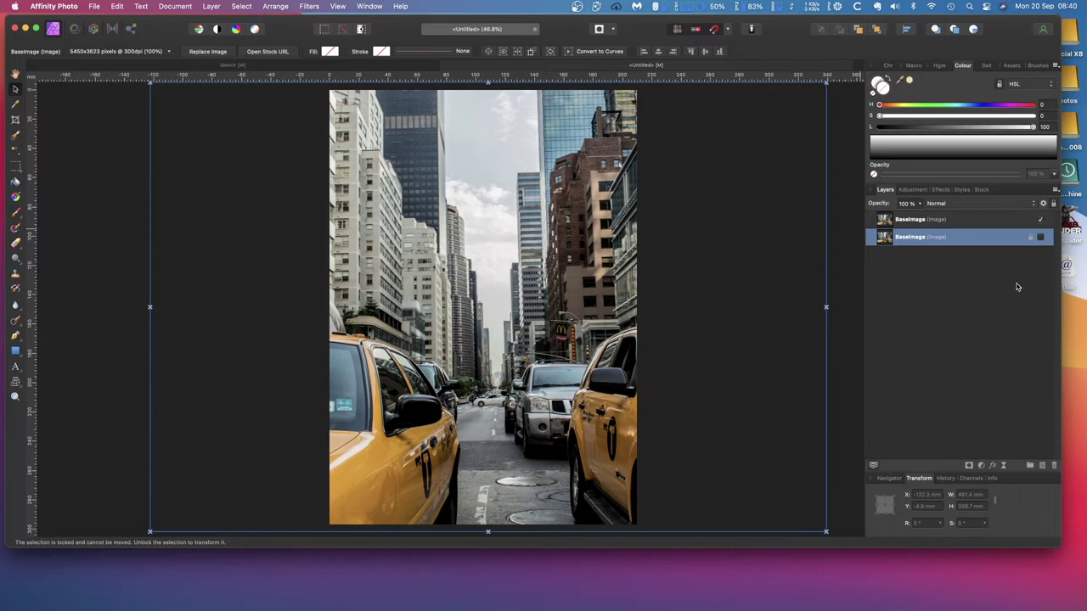
left_click(914, 224)
left_click(838, 269)
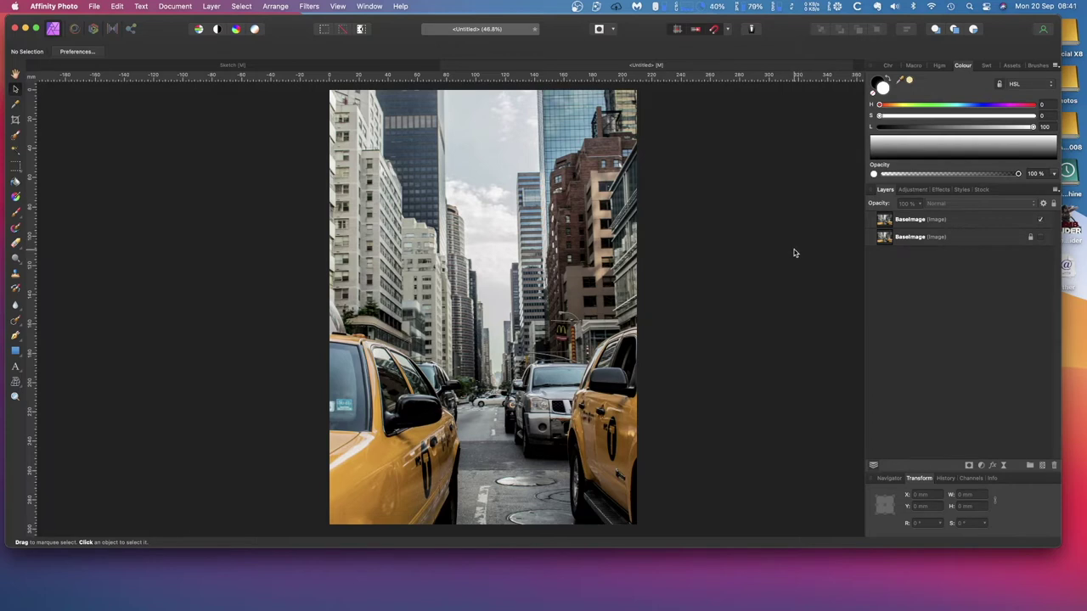
Step: Draw a white 210 × 297 mm rectangle covering the whole page above both BaseImage layers
left_click(965, 220)
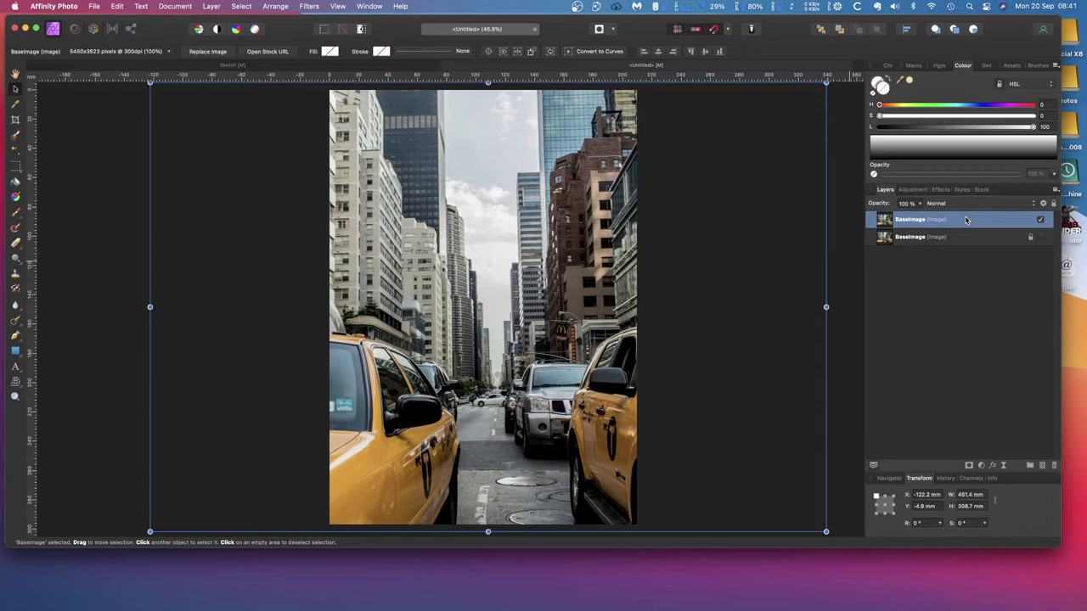
left_click(84, 108)
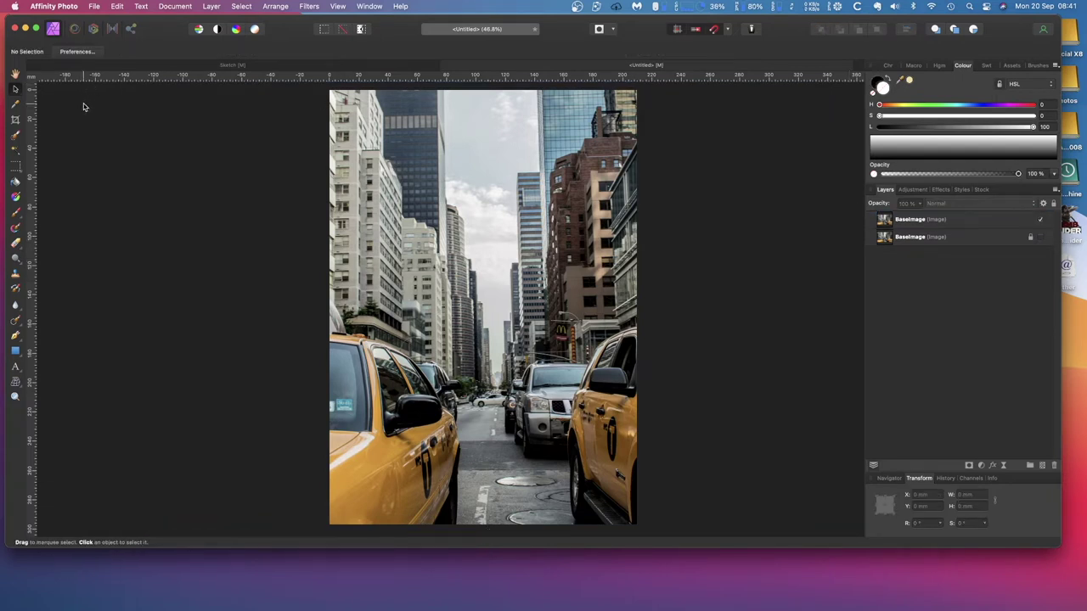
left_click(17, 353)
left_click(66, 349)
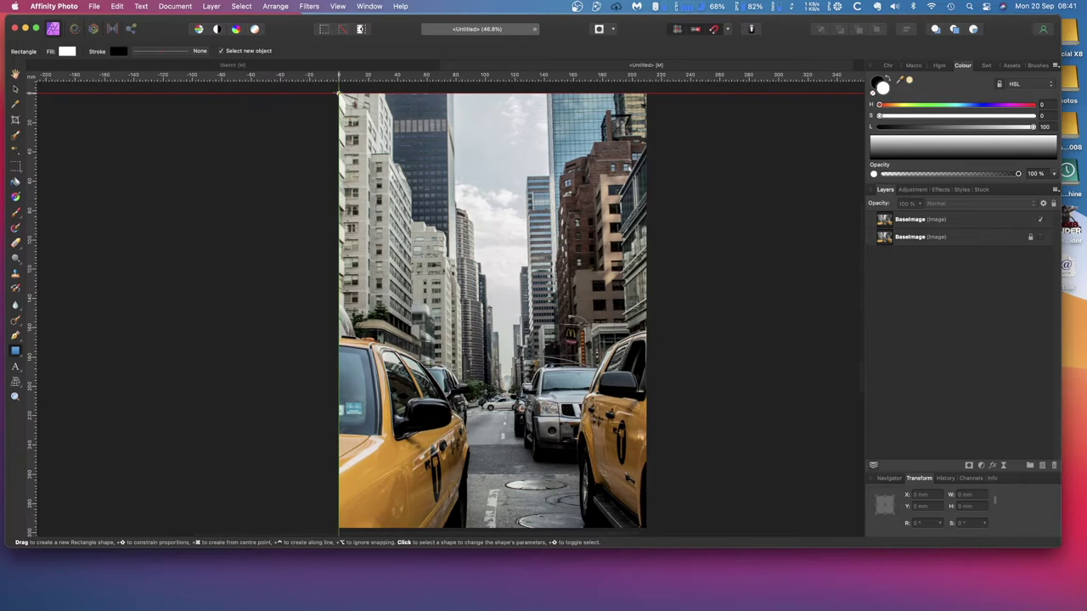
left_click_drag(338, 93, 645, 511)
scroll(641, 501, "down", 2)
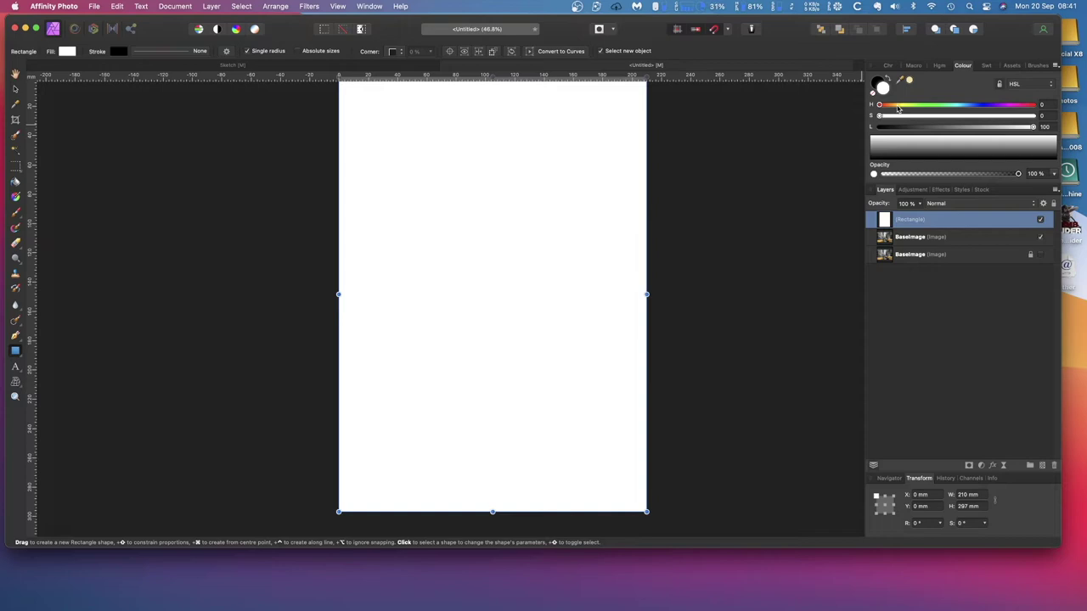
Step: Fill the rectangle pale cream and move it below the top BaseImage layer
left_click(897, 105)
left_click(909, 82)
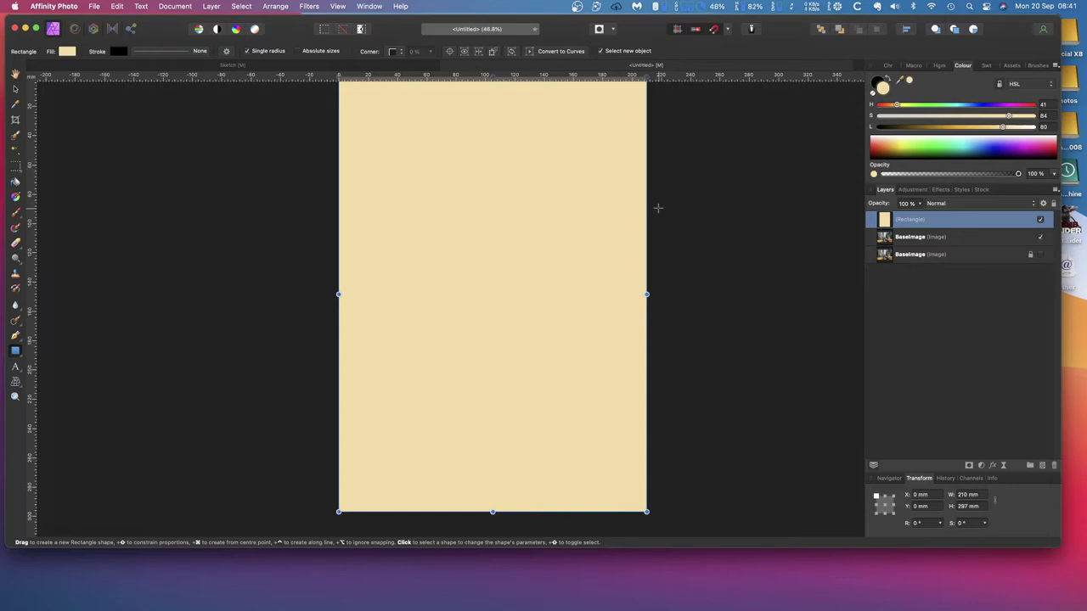
scroll(661, 208, "left", 2)
scroll(672, 208, "right", 3)
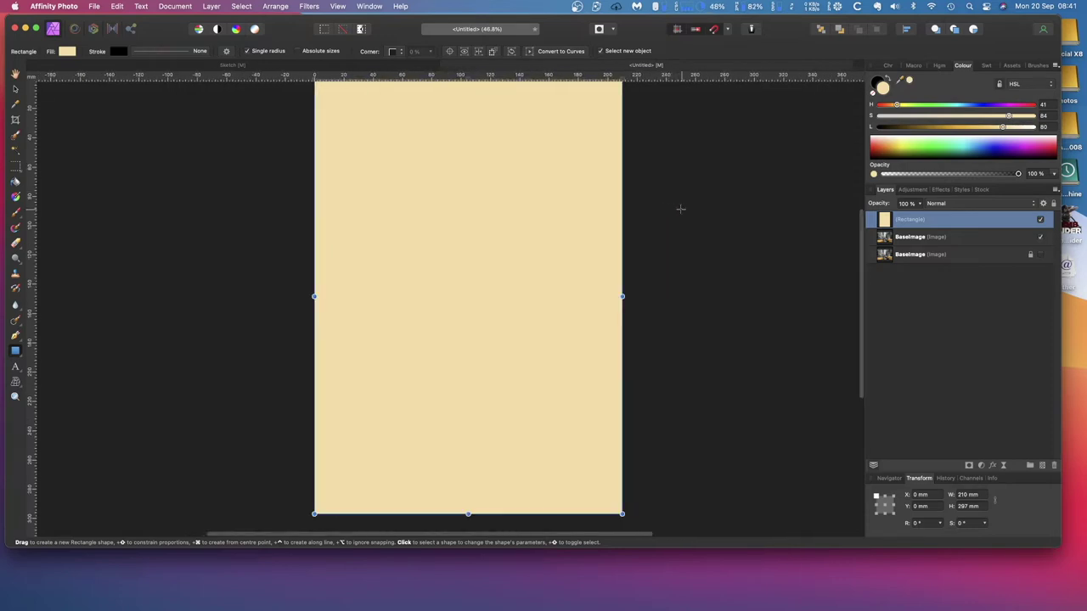
scroll(680, 211, "up", 1)
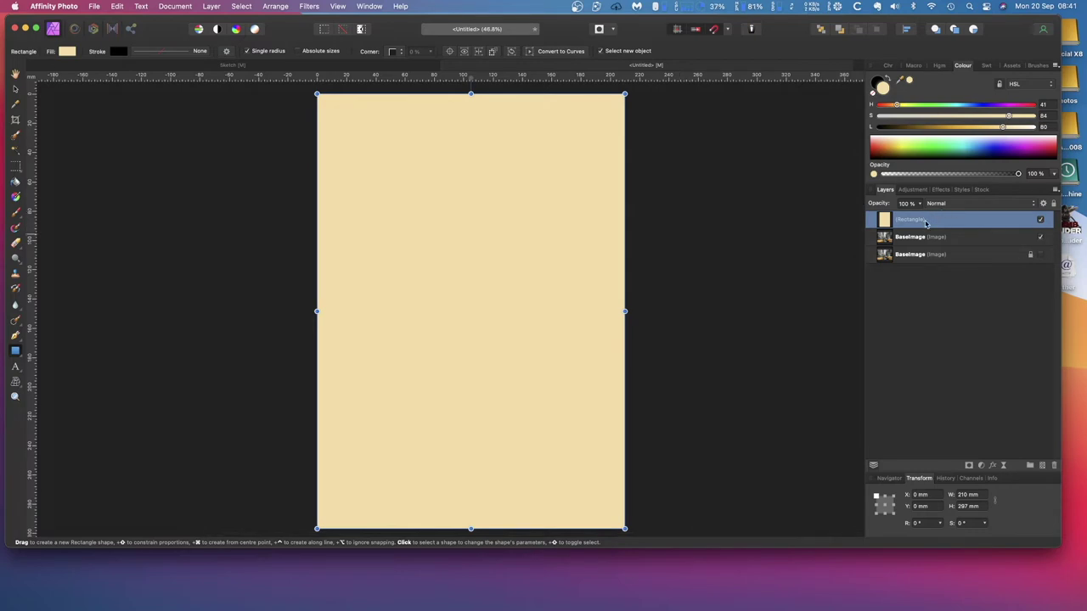
left_click_drag(916, 225, 915, 244)
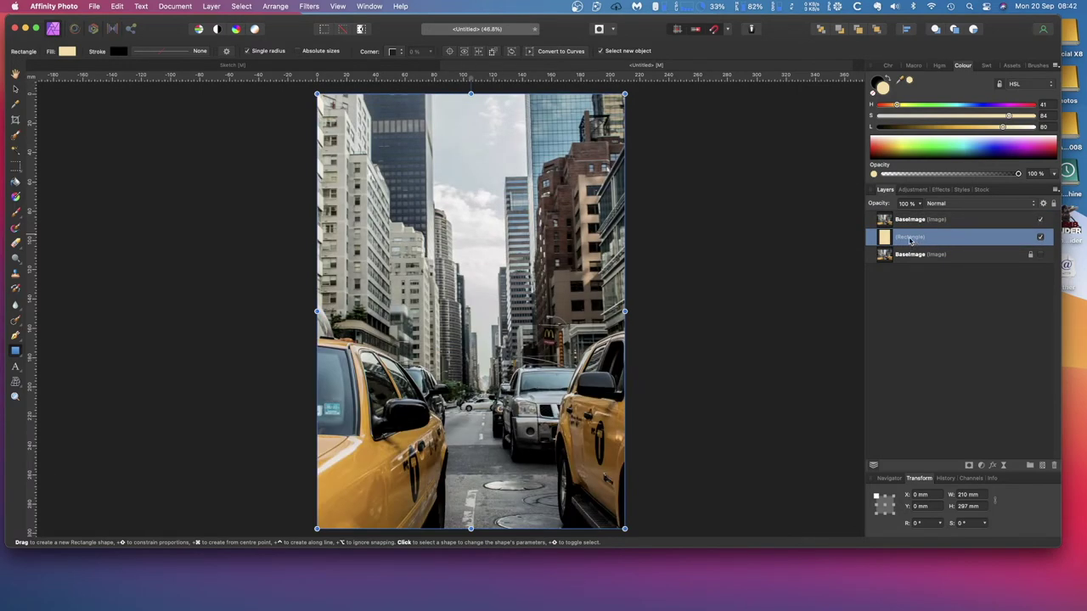
Step: Rename the rectangle layer to Base Colour
double_click(909, 240)
type("Base Colour")
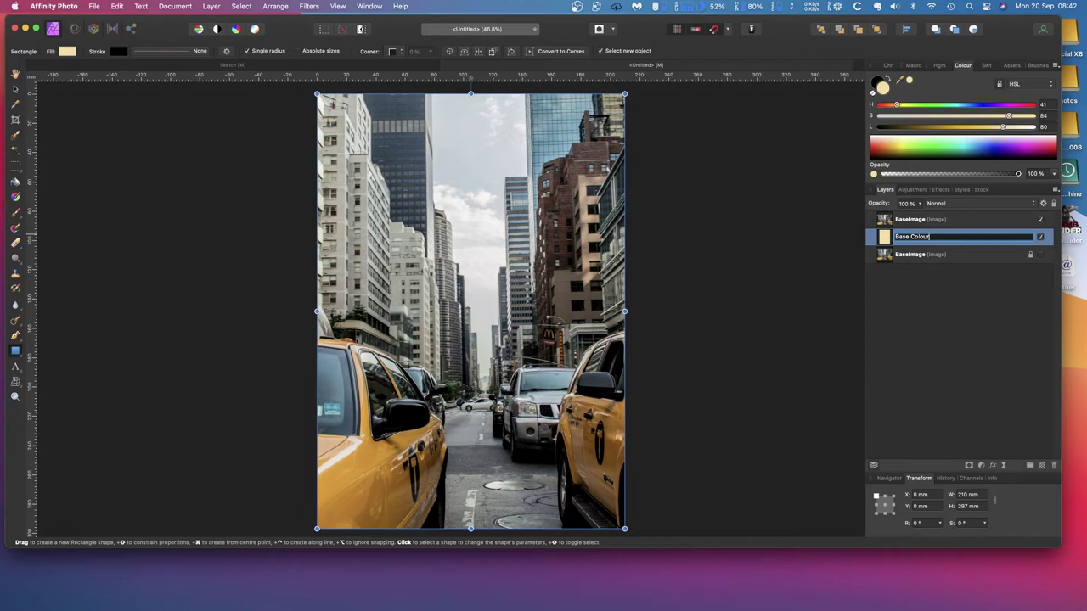
key("Return")
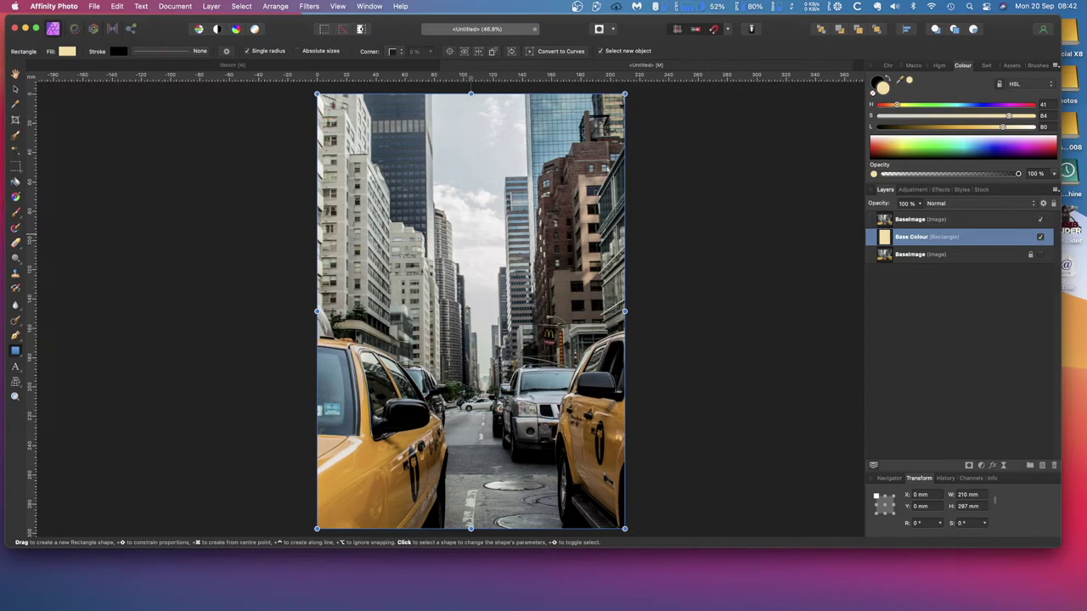
Step: Set the top BaseImage layer's blend mode to Difference
left_click(910, 223)
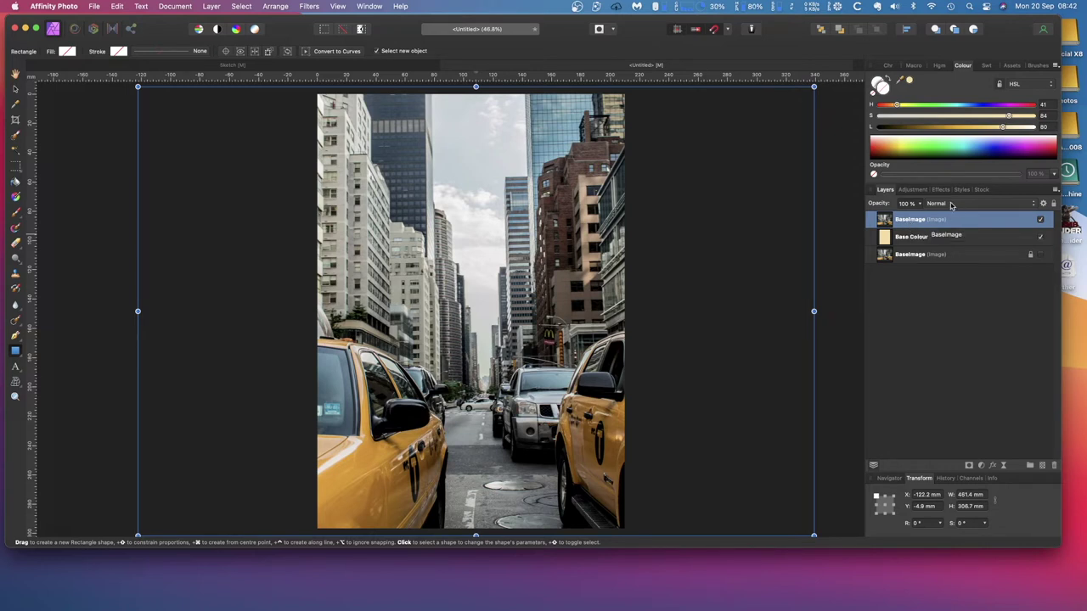
left_click(944, 204)
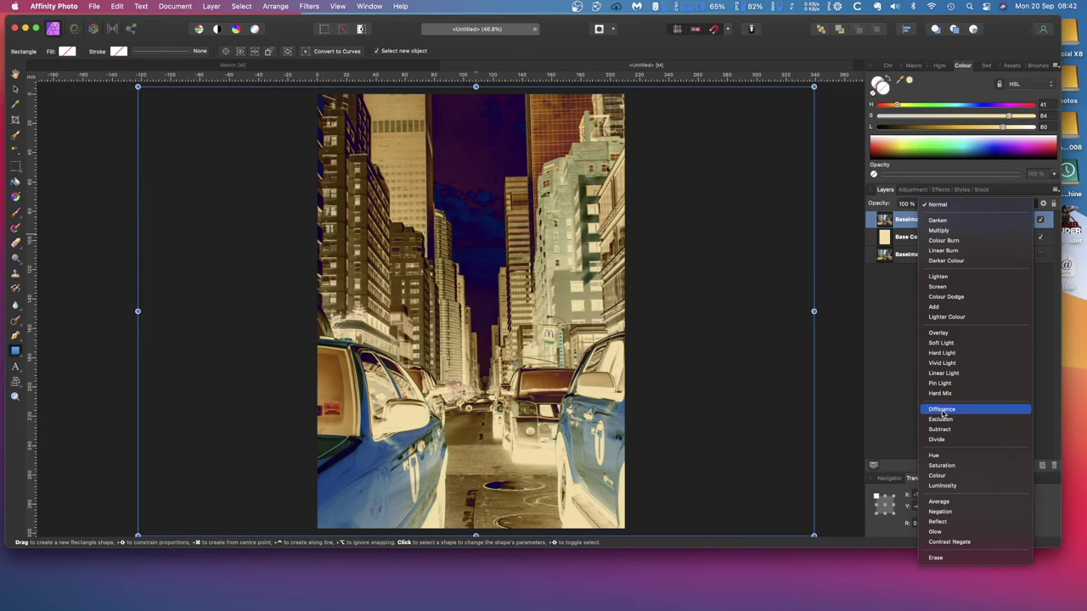
left_click(939, 411)
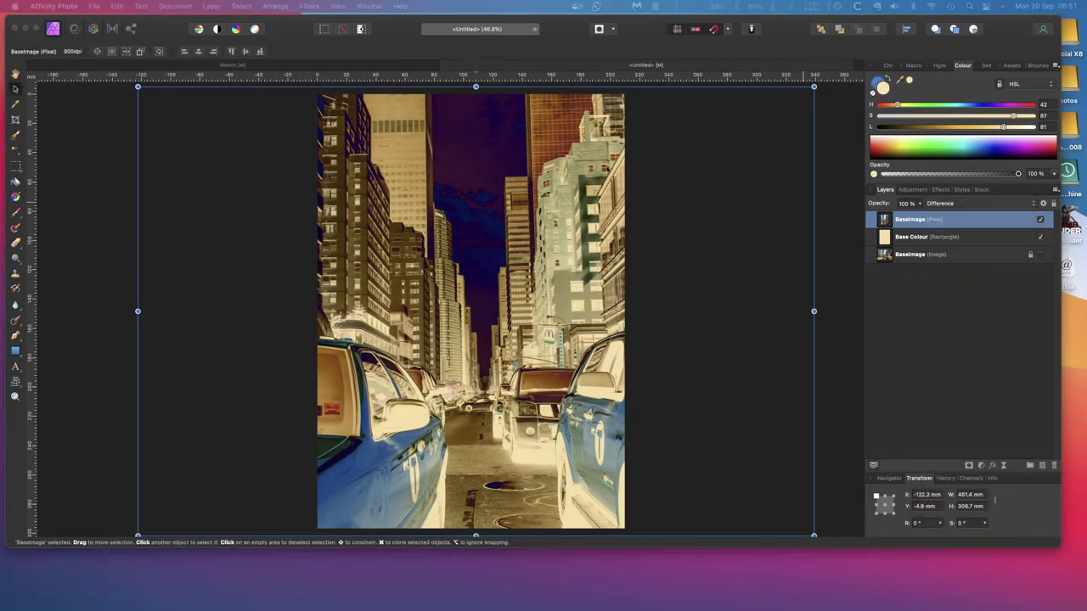
left_click(840, 283)
scroll(845, 281, "left", 1)
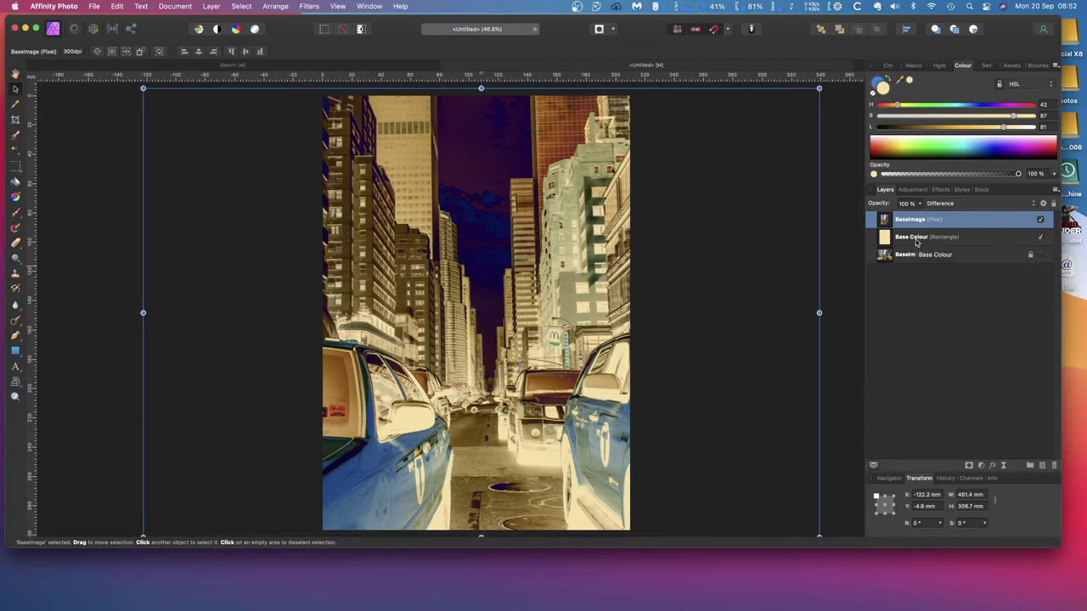
left_click(916, 242)
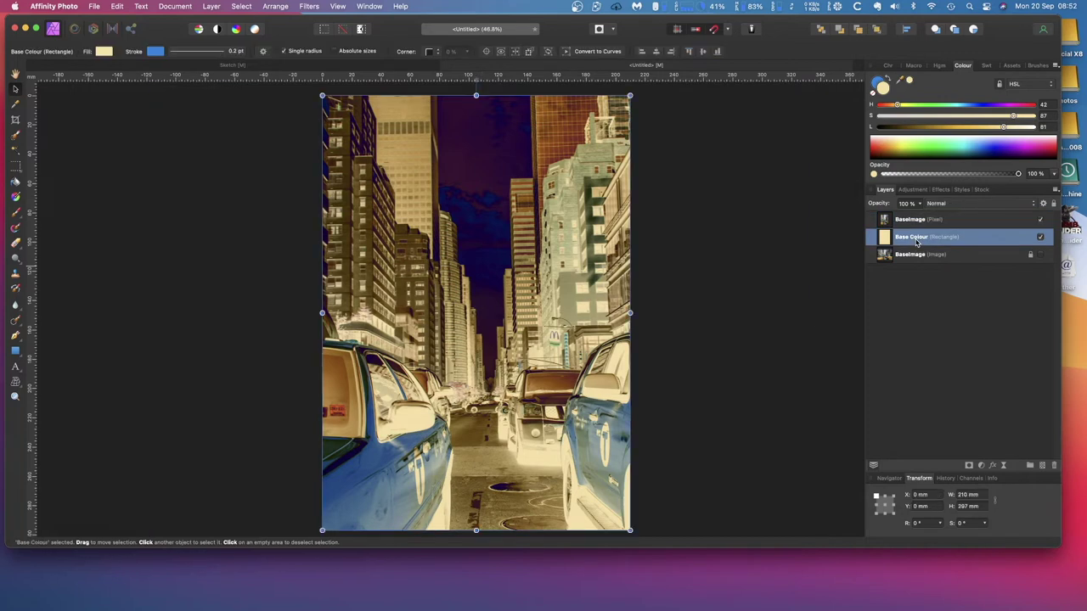
left_click(1041, 221)
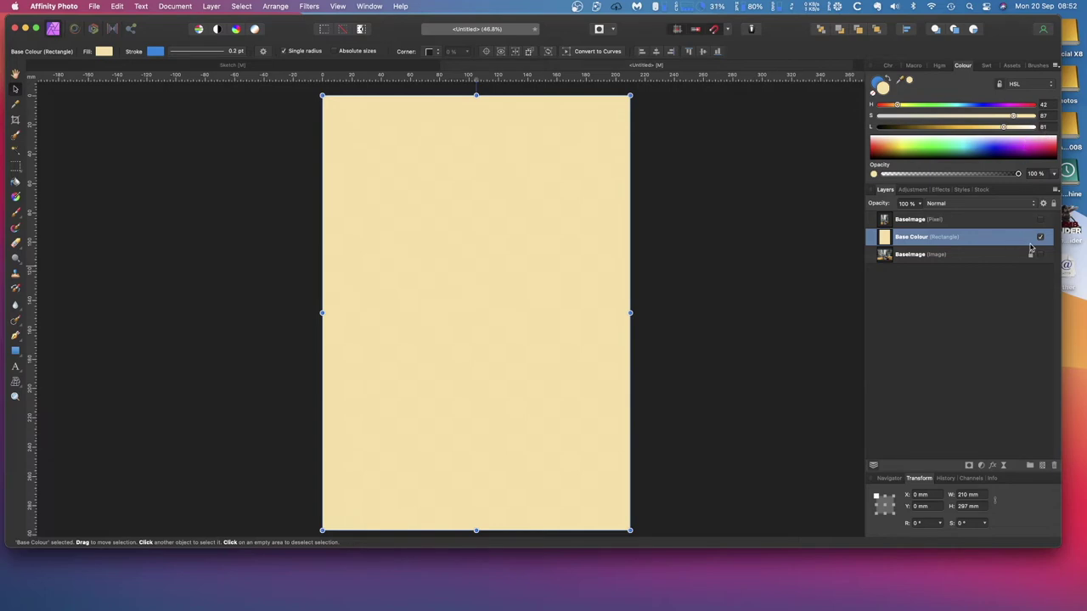
left_click(876, 78)
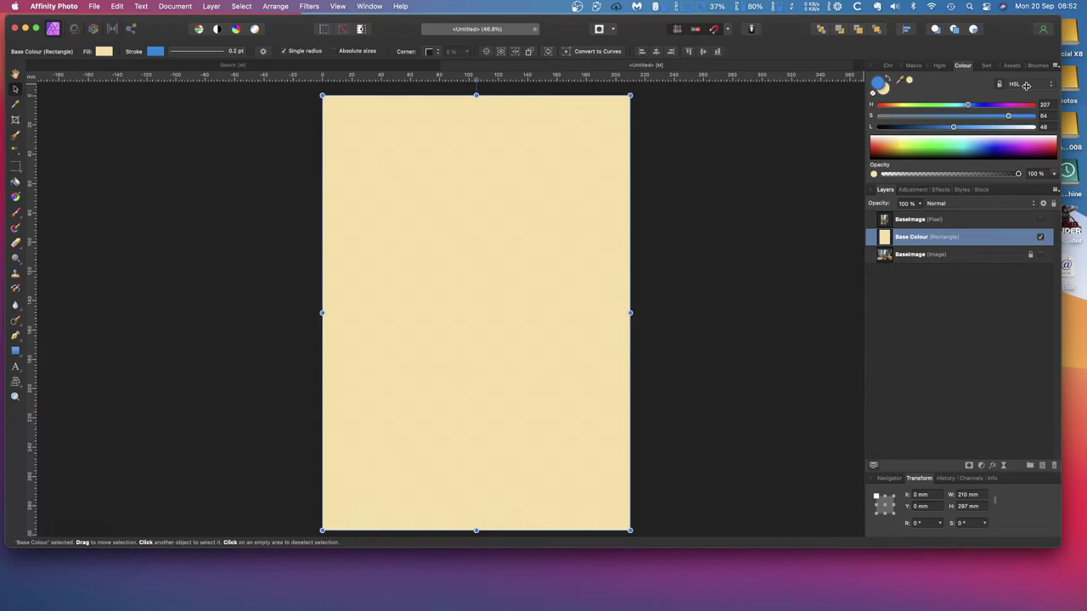
left_click(883, 87)
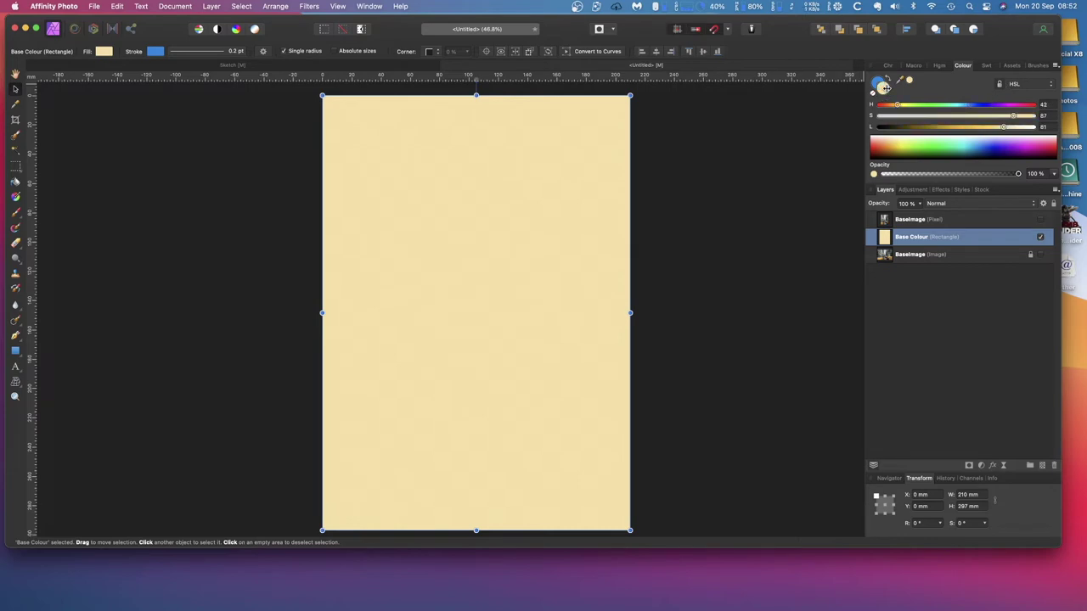
left_click(1043, 220)
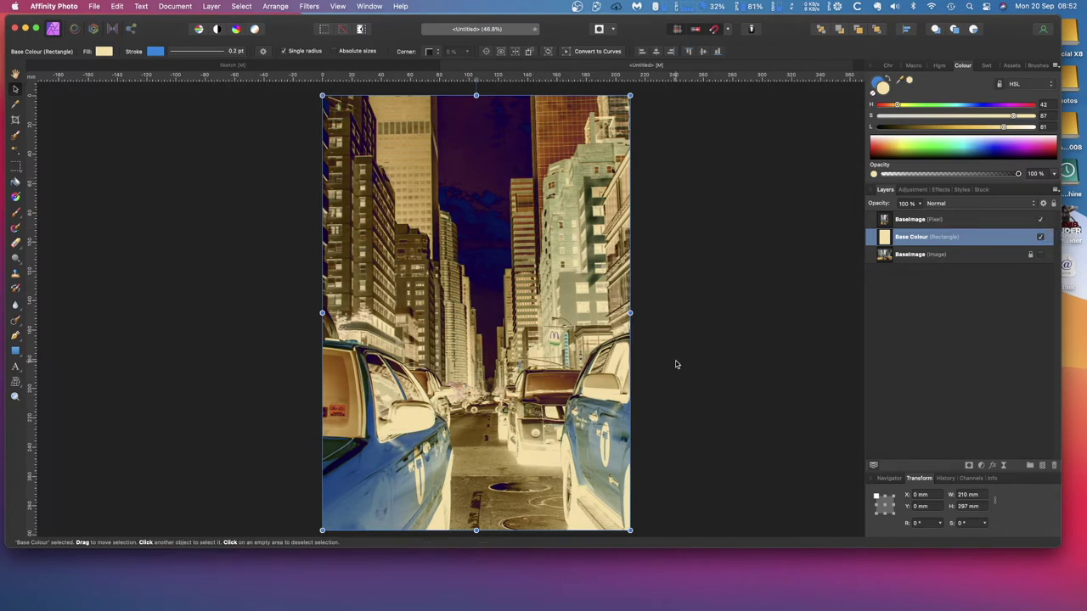
left_click(701, 344)
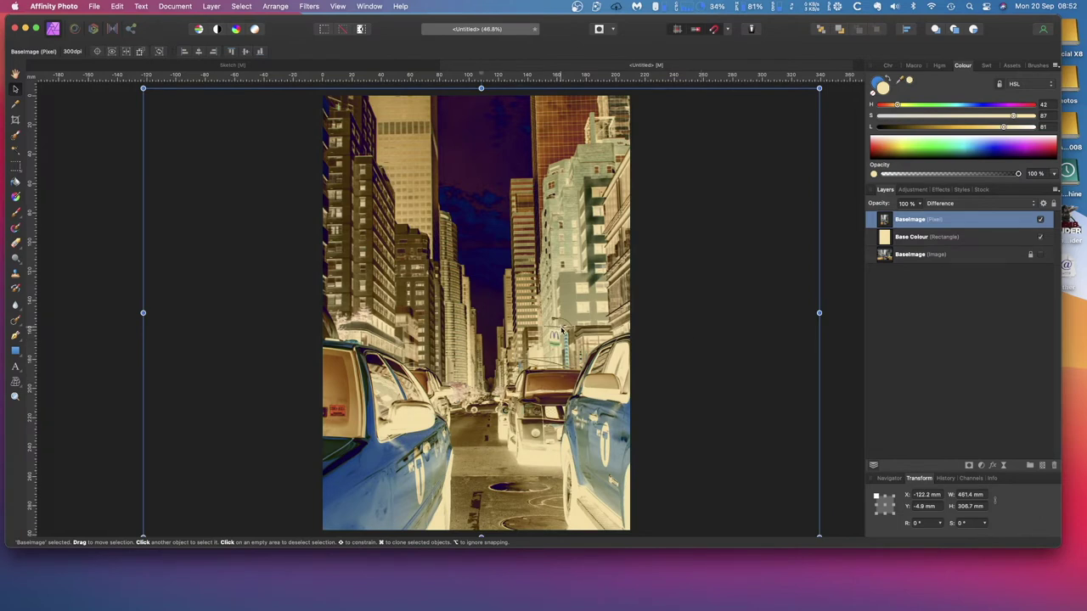
left_click(886, 242)
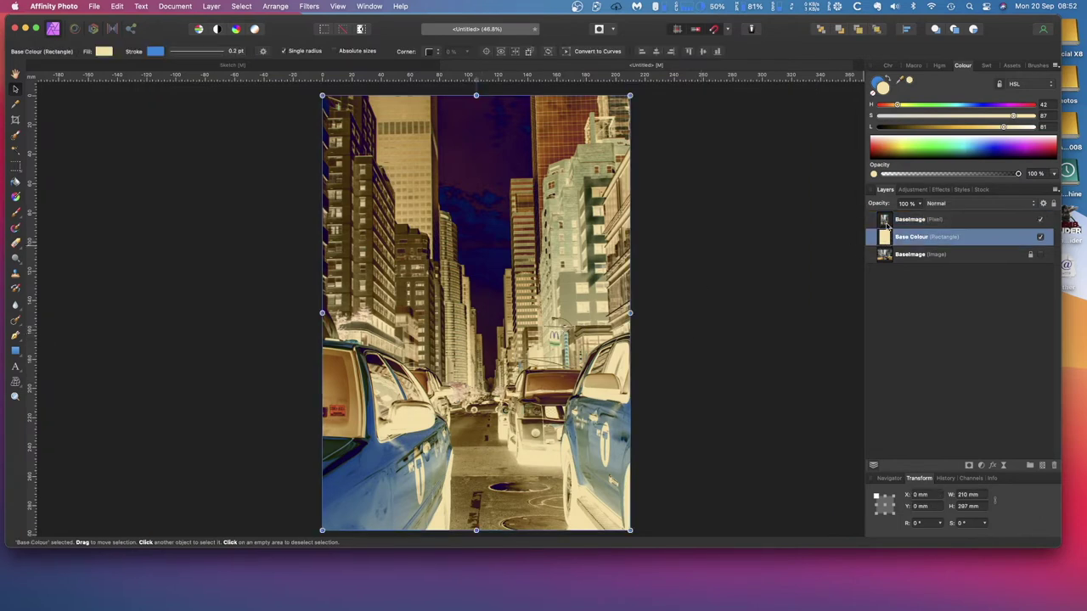
left_click(885, 222)
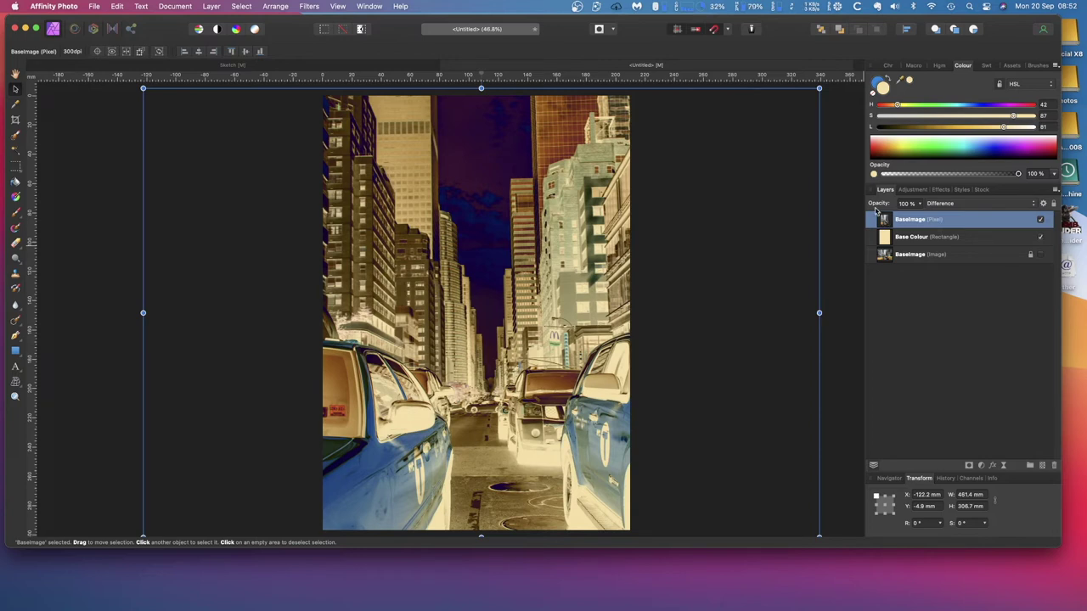
Step: Apply Filters > Detect > Detect Edges to the top BaseImage layer
left_click(309, 6)
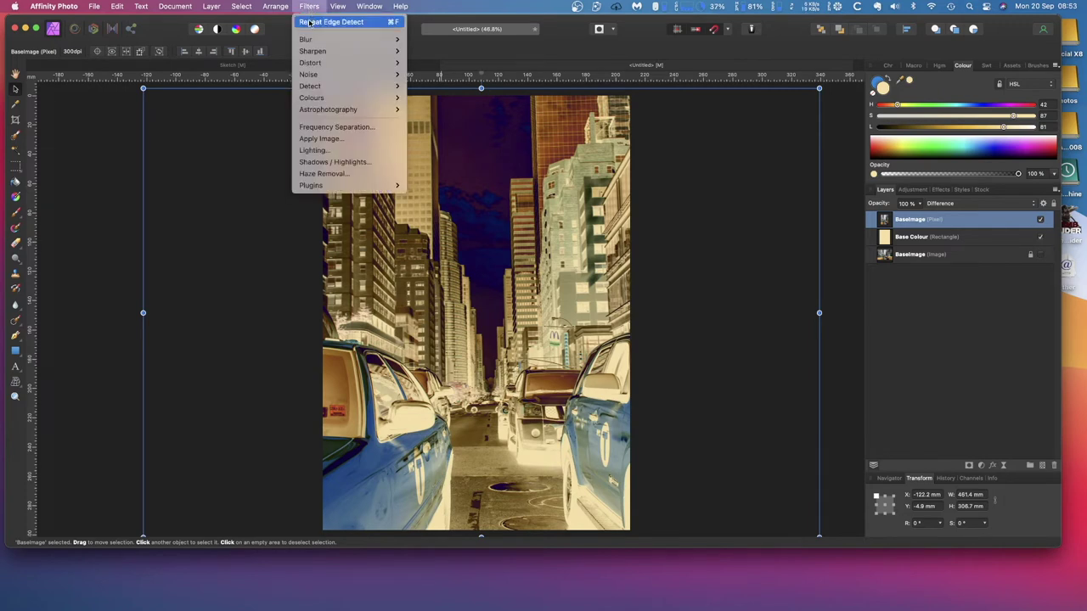
mouse_move(331, 89)
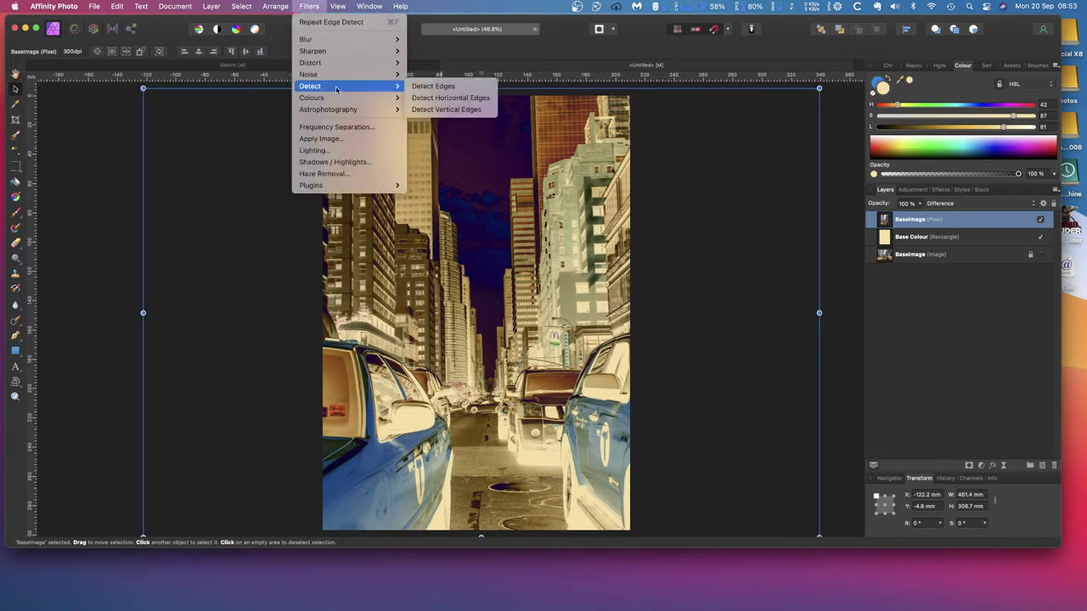
left_click(442, 86)
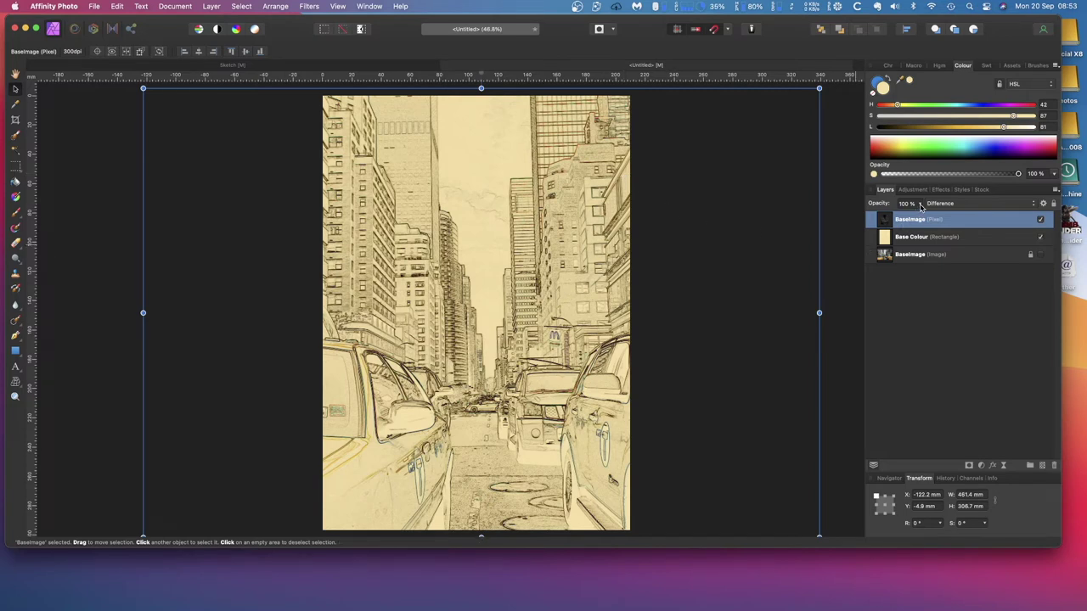
mouse_move(922, 209)
left_mouse_down()
mouse_move(921, 219)
mouse_move(857, 215)
mouse_move(931, 226)
left_mouse_up()
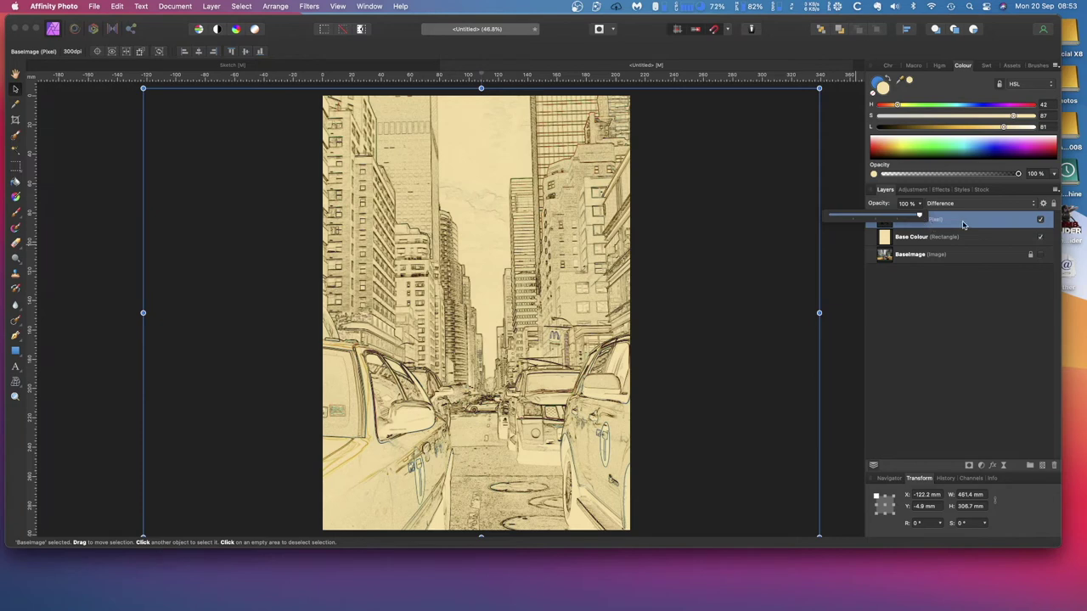
left_click(943, 320)
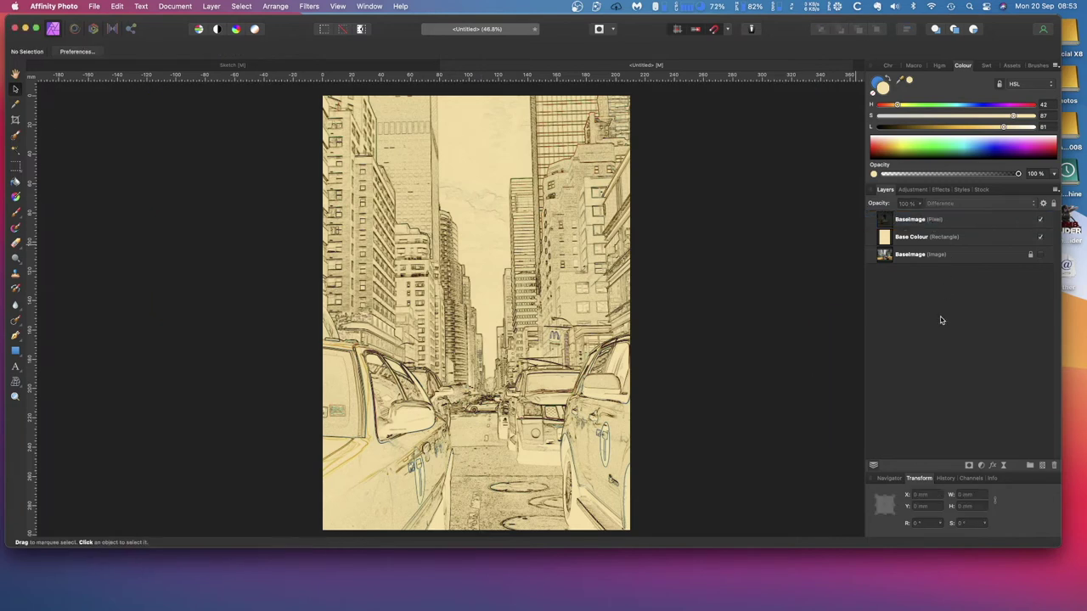
Step: Revisit the Detect filters on the top sketch layer, closing the menu without applying another
left_click(910, 222)
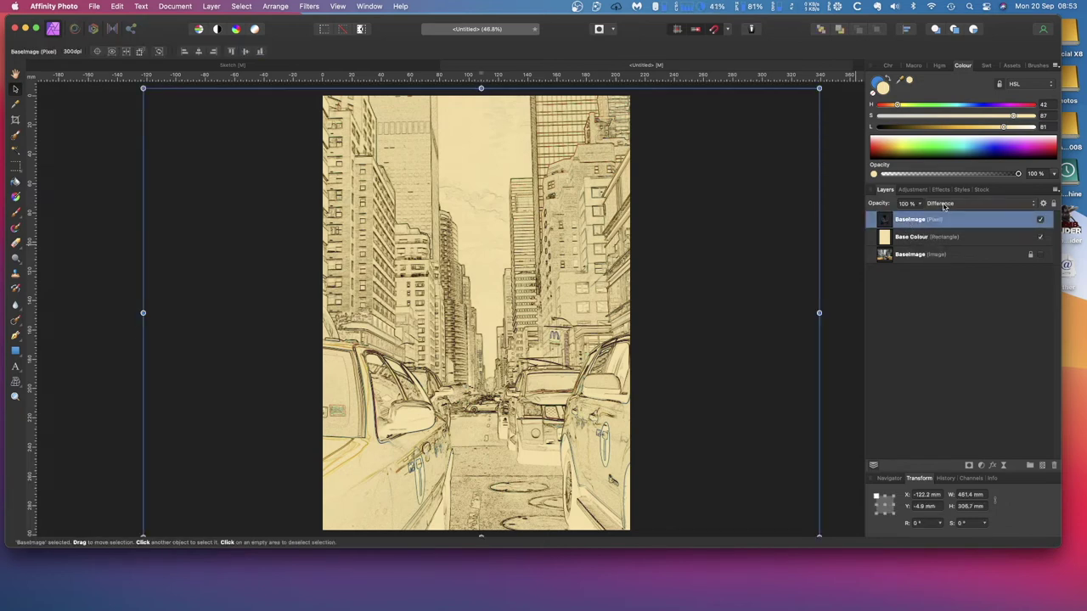
left_click(304, 8)
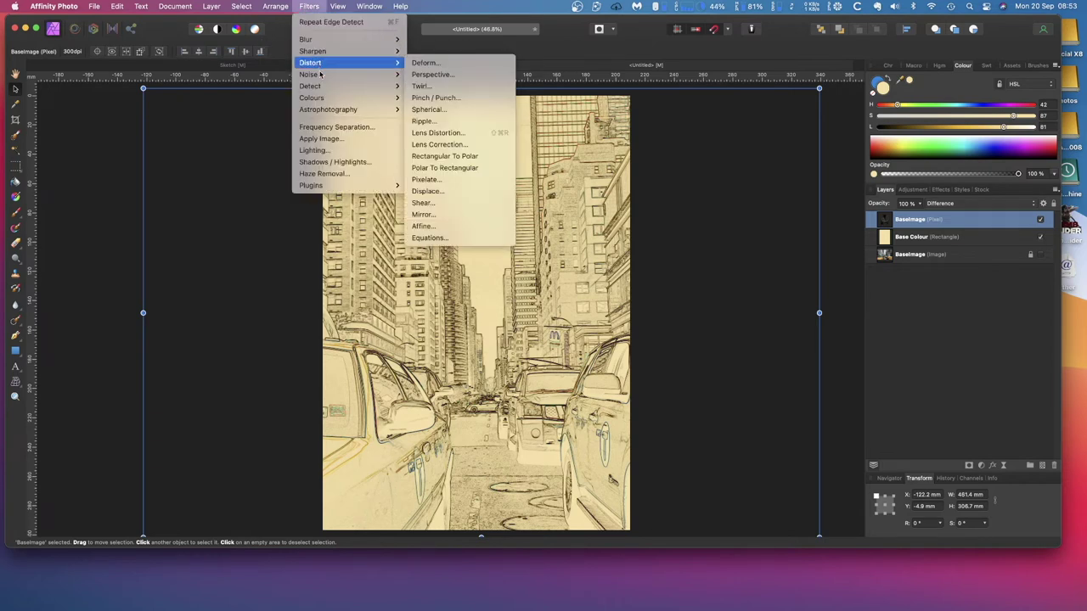
mouse_move(330, 90)
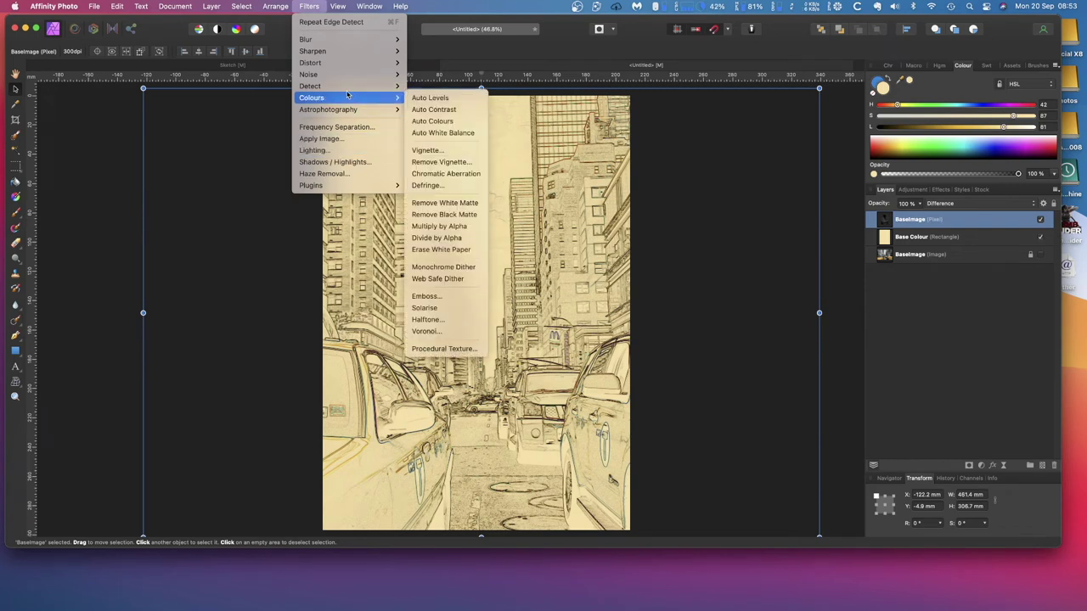
mouse_move(389, 88)
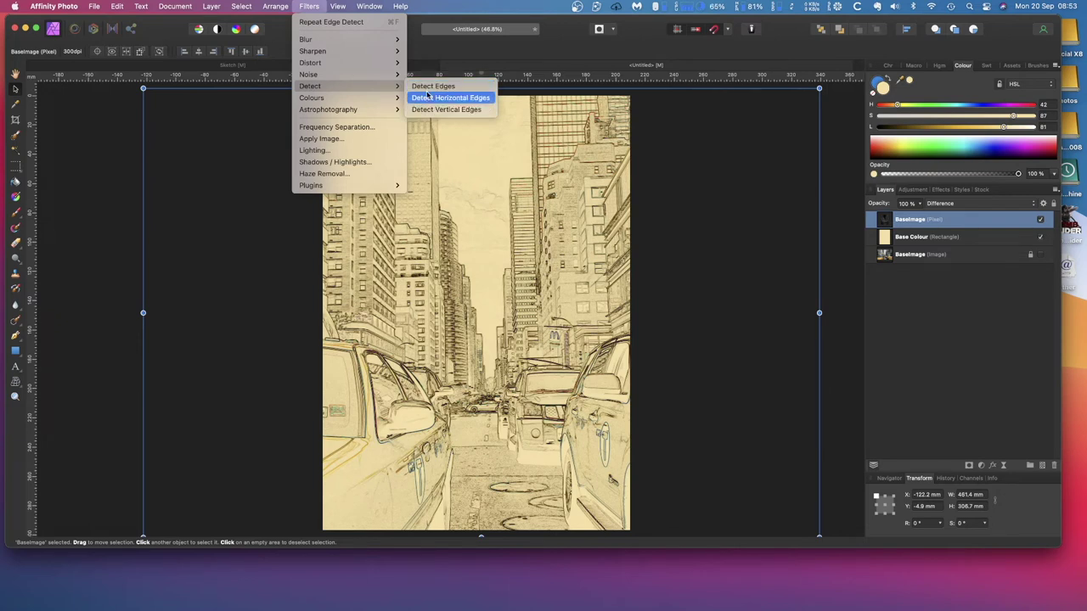
left_click(833, 182)
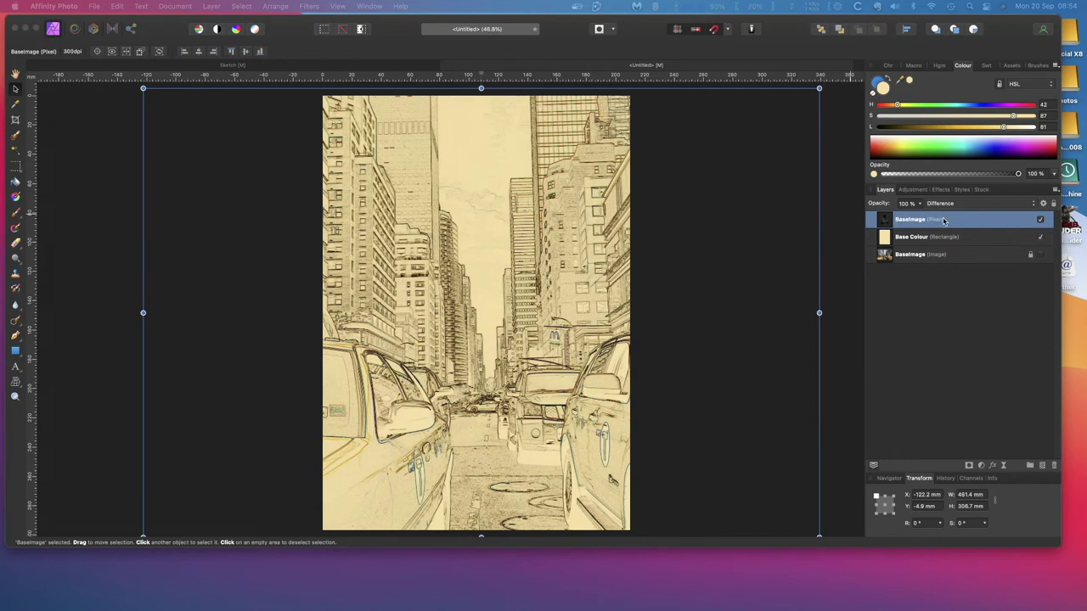
Step: Duplicate the sketch layer and set visibility so only the new top copy is hidden
right_click(885, 221)
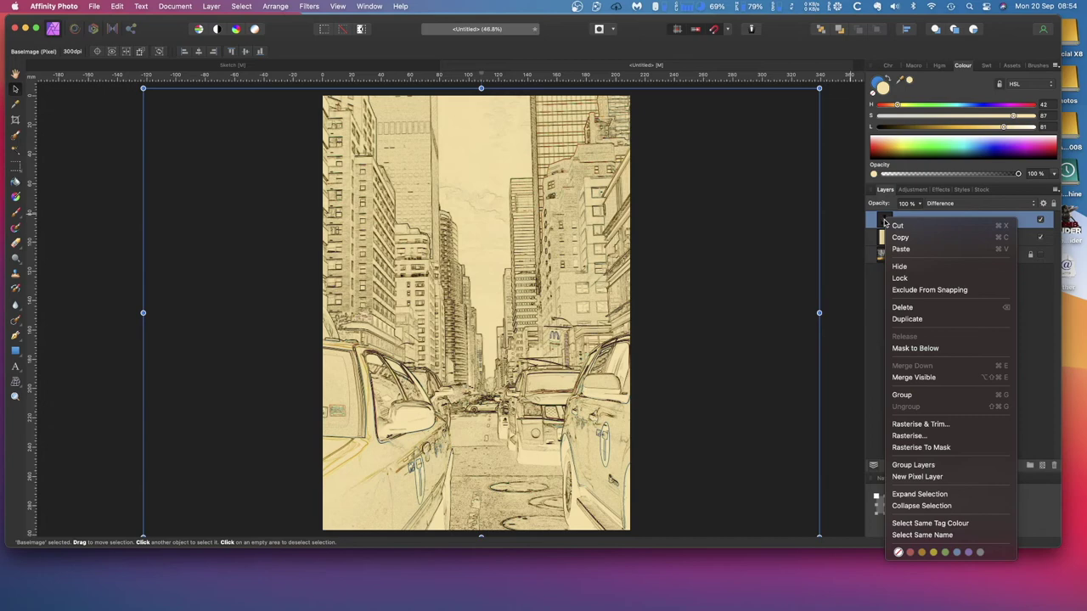
left_click(900, 320)
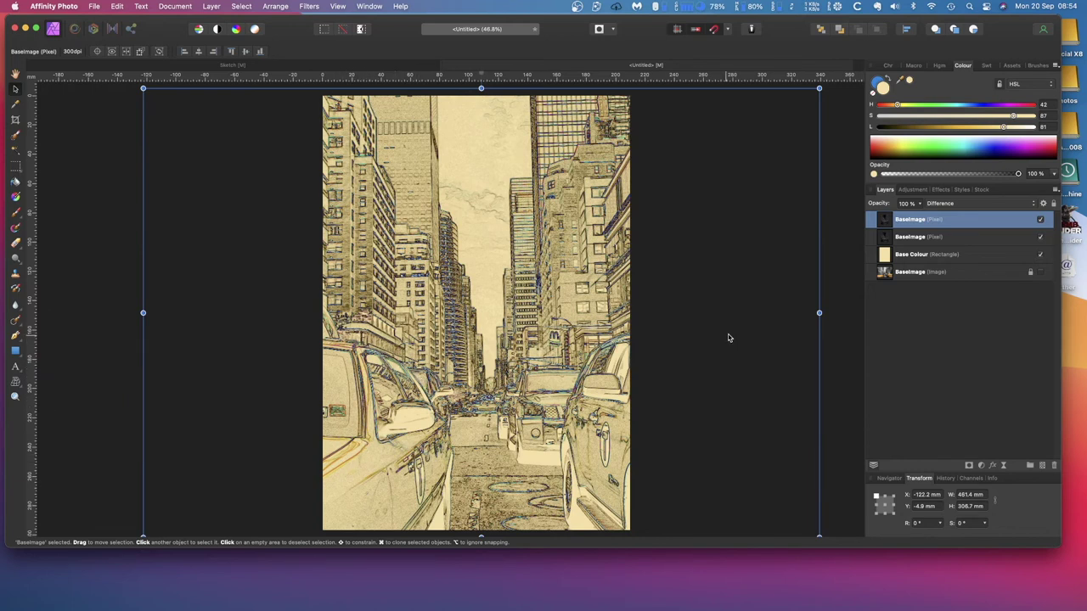
left_click(1041, 221)
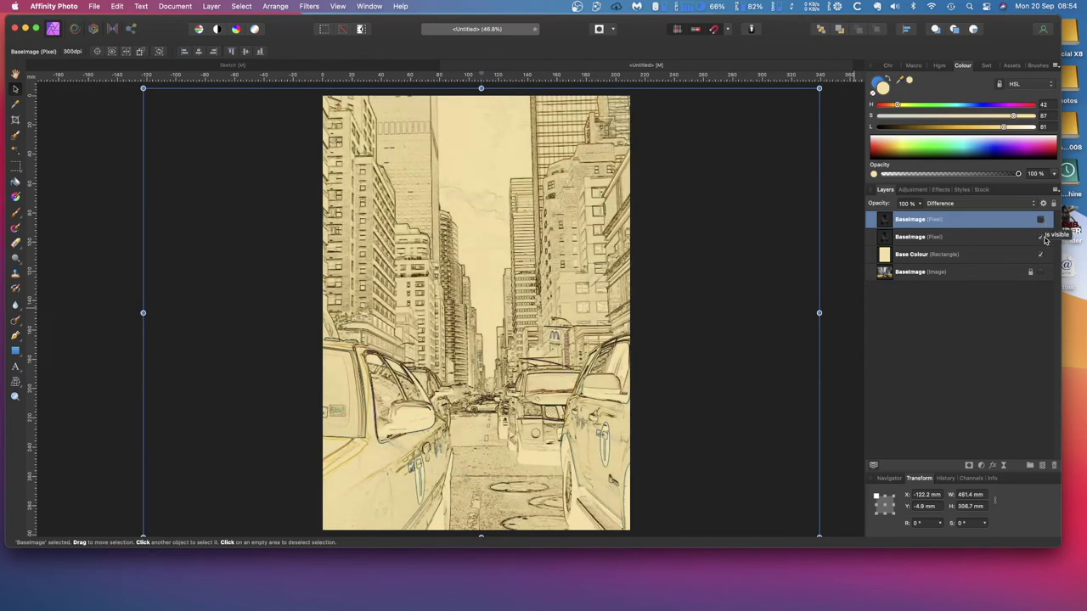
left_click(1041, 220)
left_click(1041, 240)
left_click(1041, 241)
left_click(1041, 221)
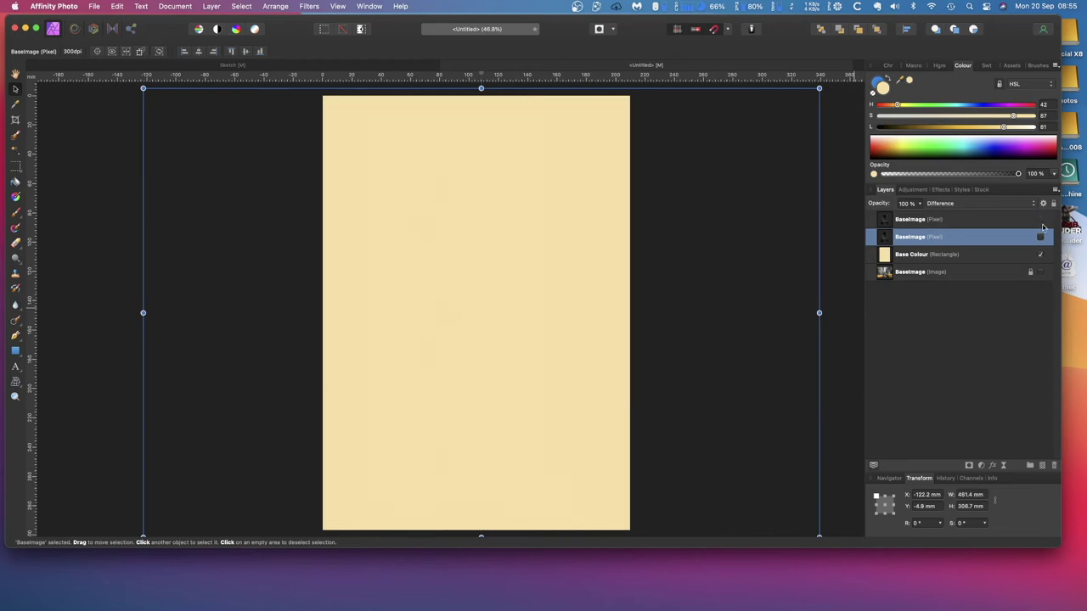
left_click(1041, 240)
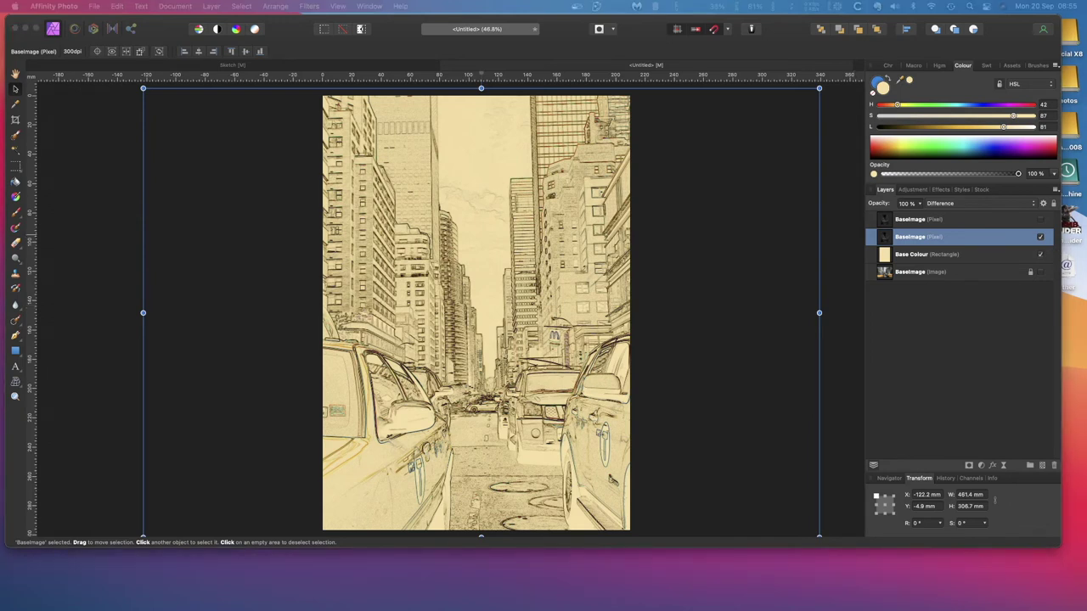
Step: Duplicate the sketch layer a third time and hide the second copy, leaving the lowest visible
right_click(958, 239)
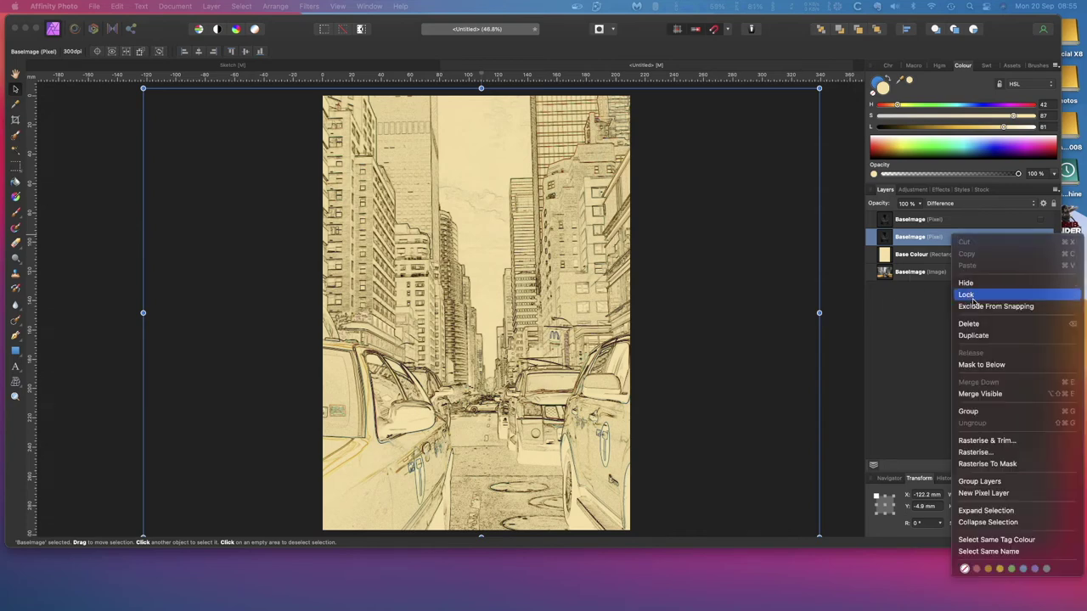
left_click(974, 336)
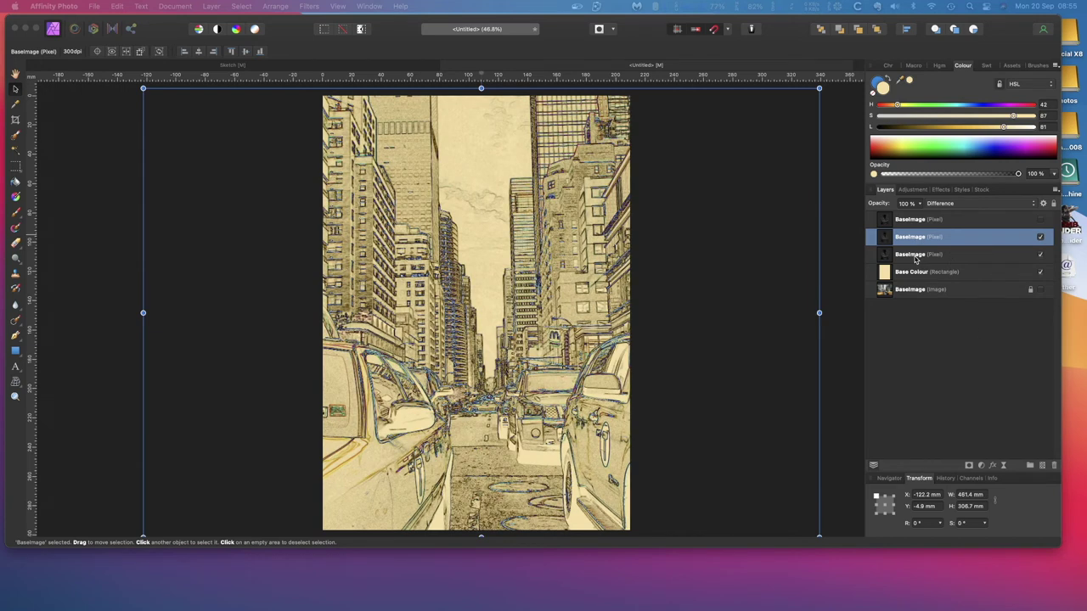
left_click(915, 259)
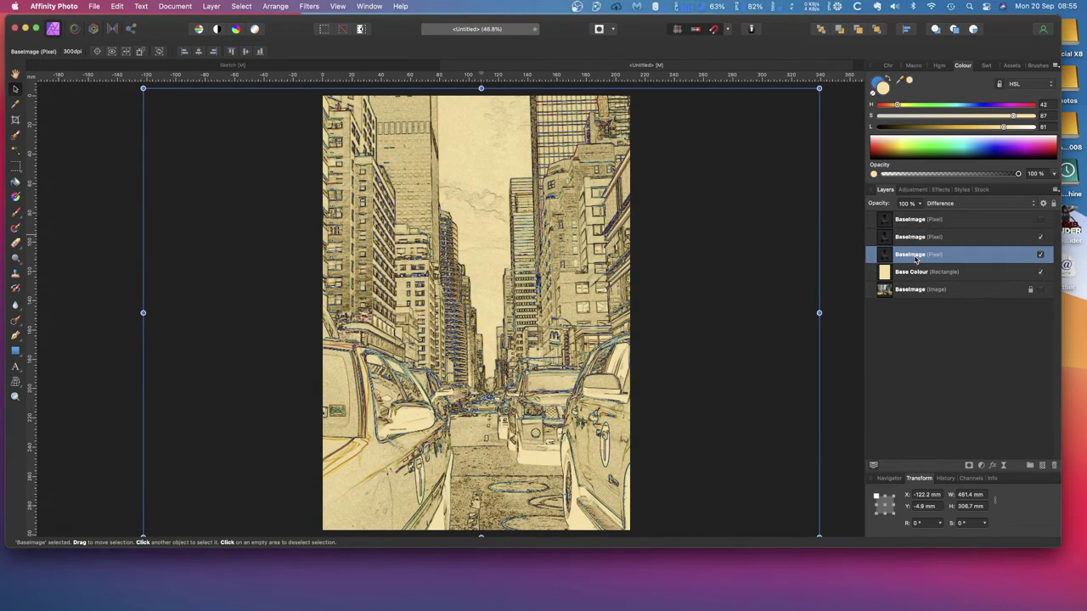
left_click(1042, 238)
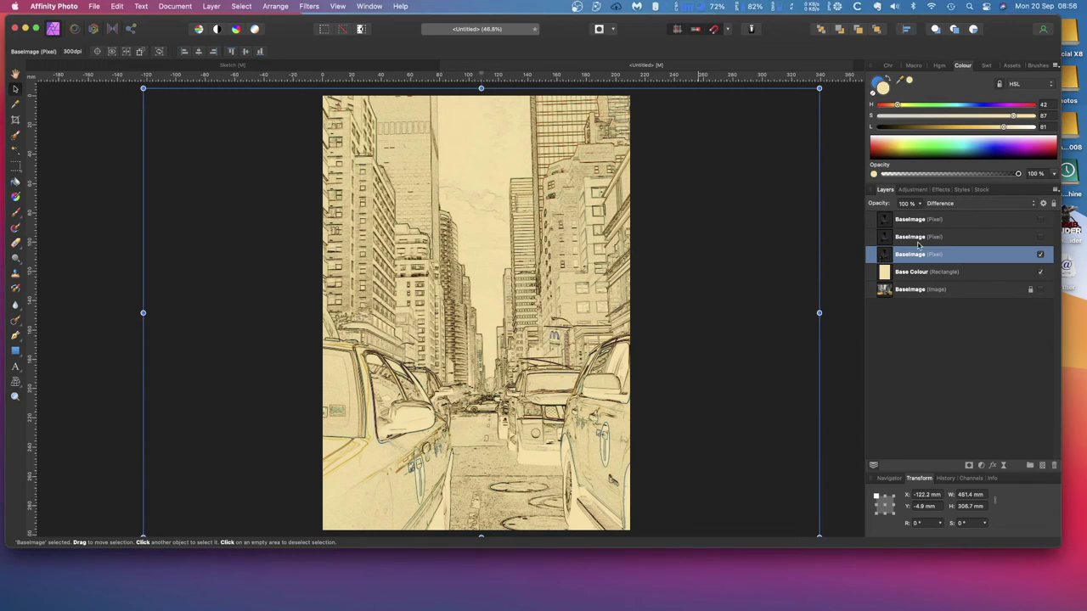
Step: Switch the lowest visible BaseImage copy's blend mode from Difference to Multiply
left_click(945, 205)
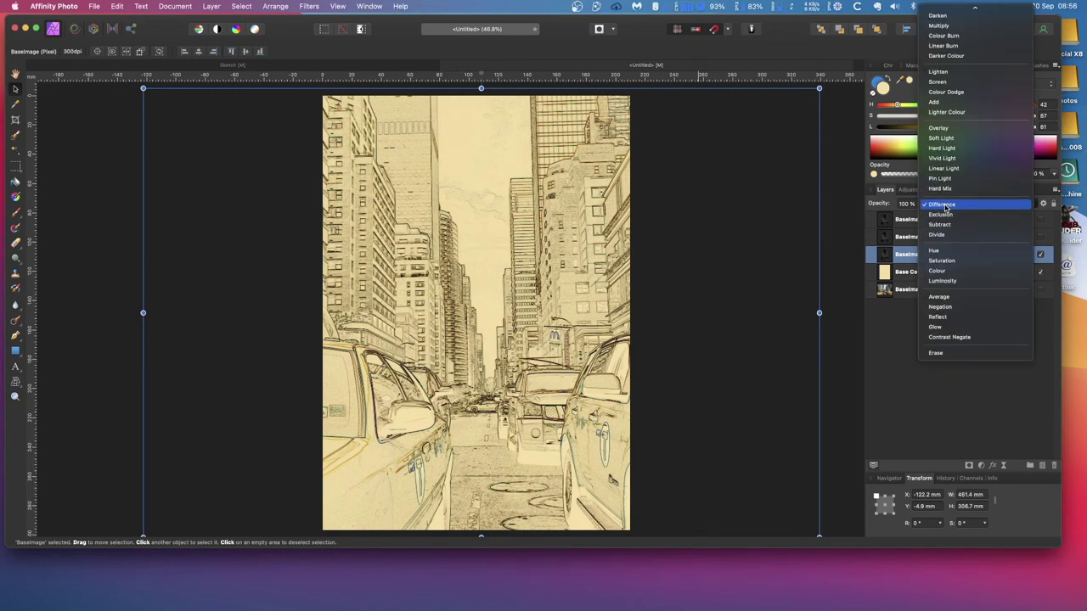
left_click(947, 27)
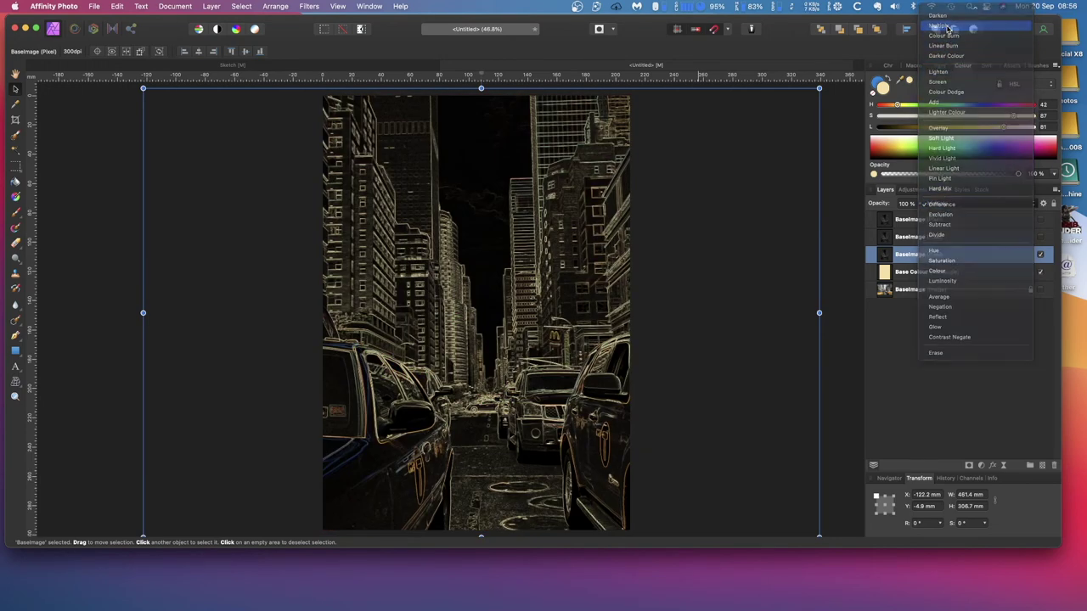
left_click(843, 177)
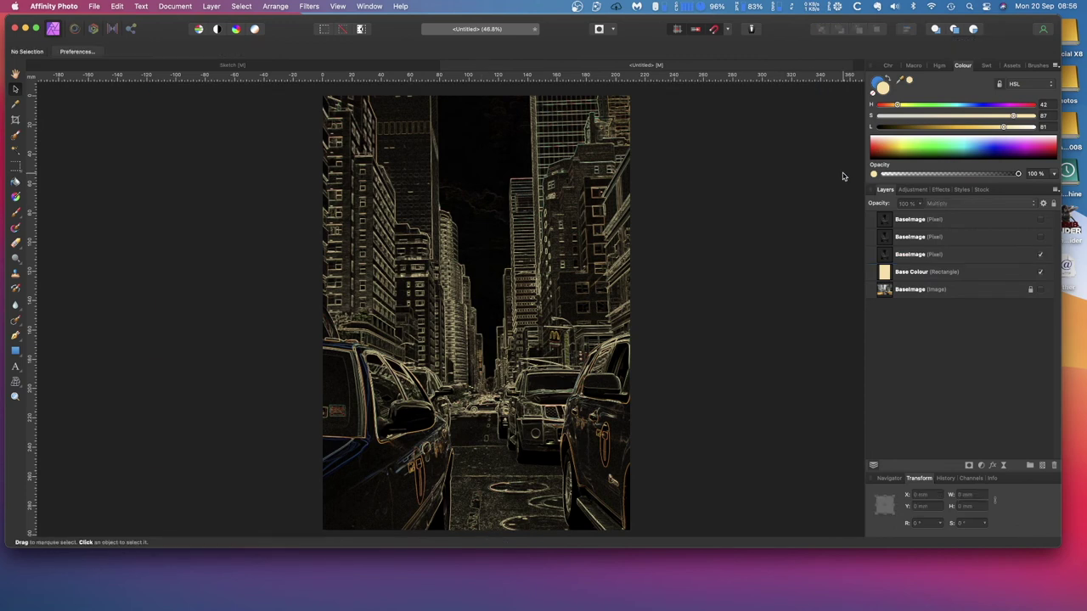
Step: Hide the lower BaseImage copies, keeping only the top Difference sketch copy above Base Colour
left_click(1042, 238)
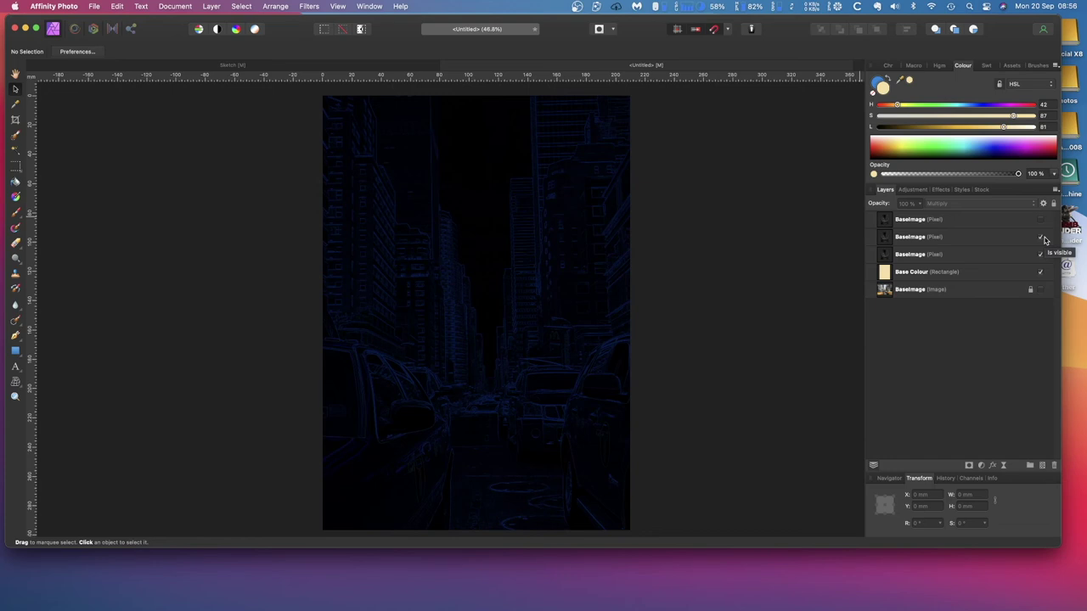
left_click(1042, 238)
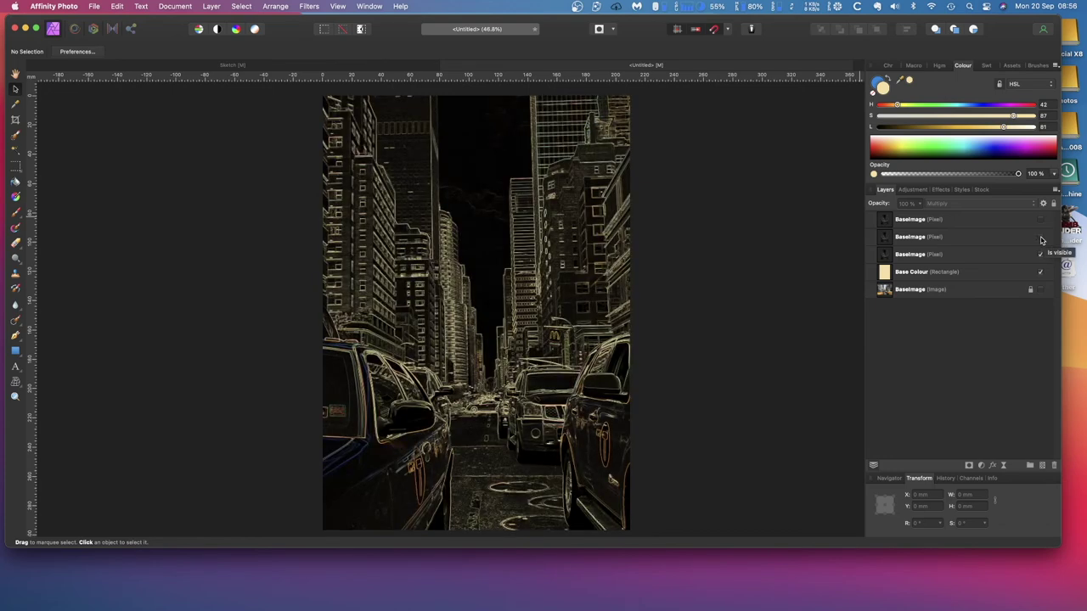
left_click(1041, 256)
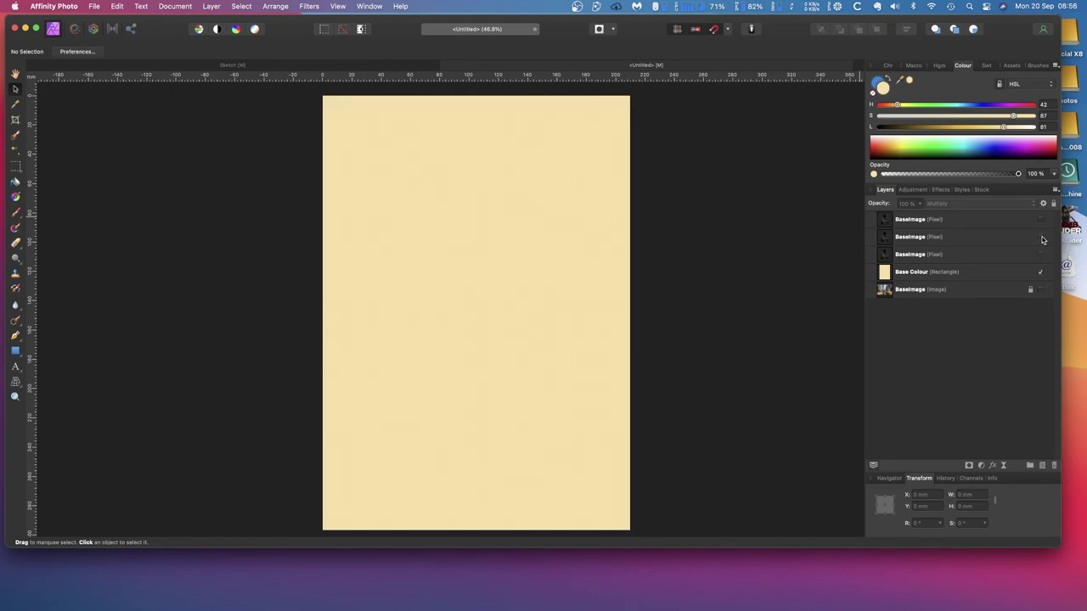
left_click(1043, 238)
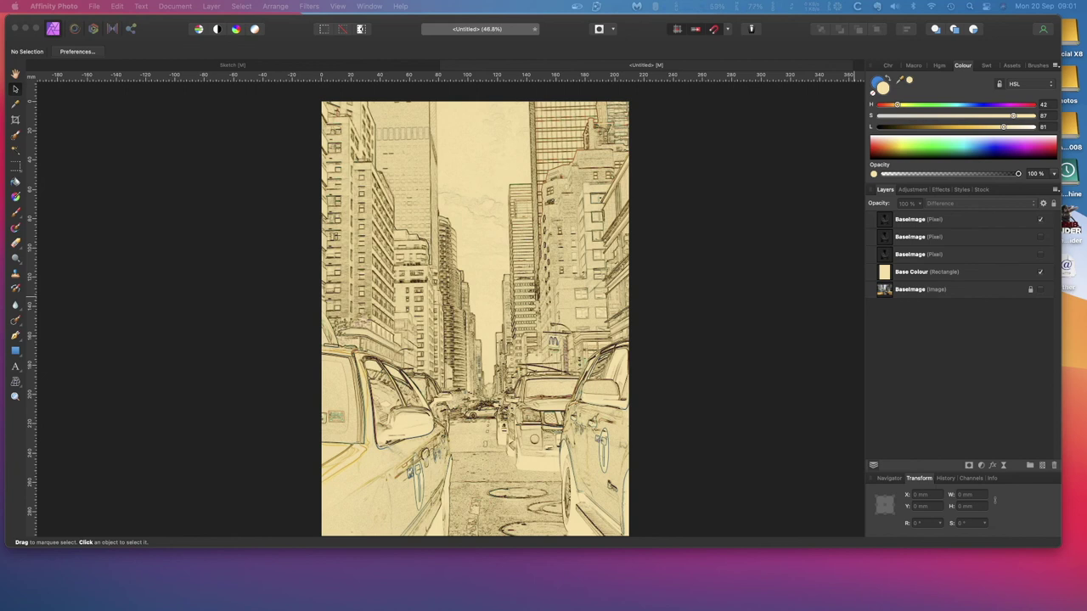
left_click(284, 32)
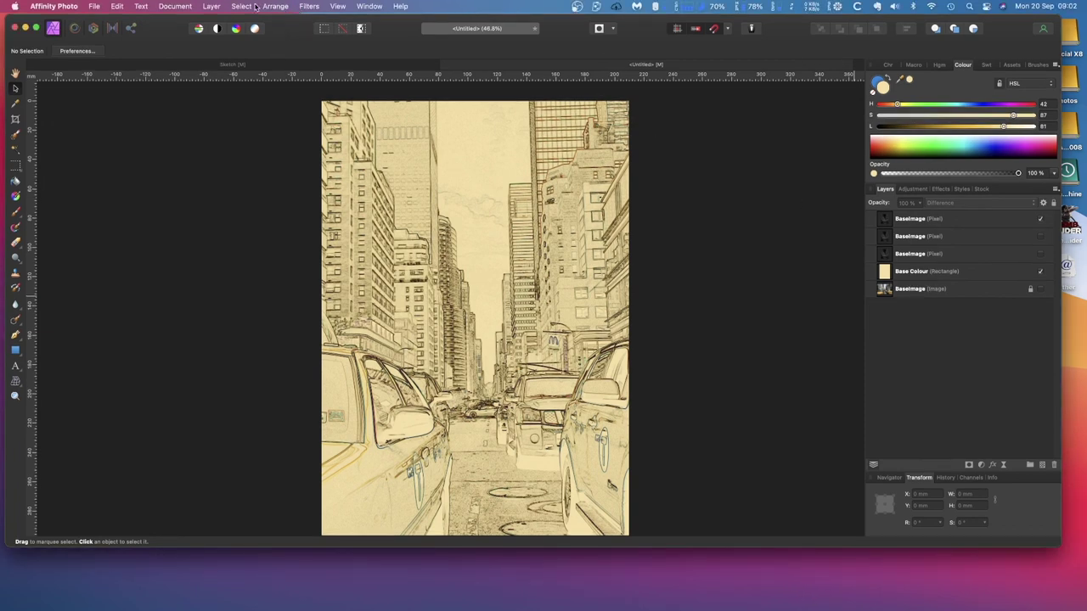
left_click(306, 7)
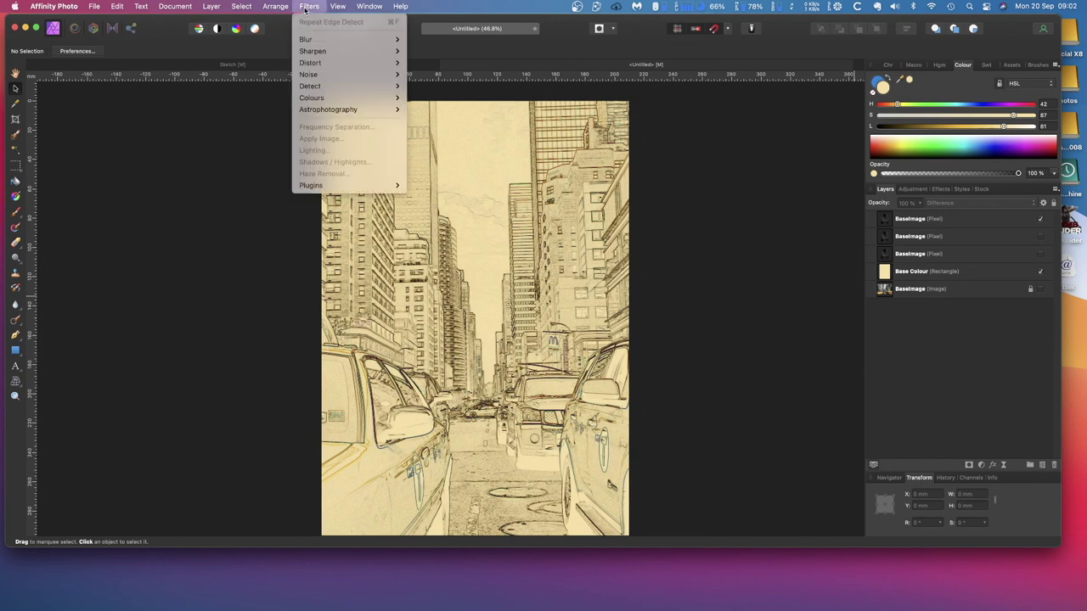
mouse_move(356, 86)
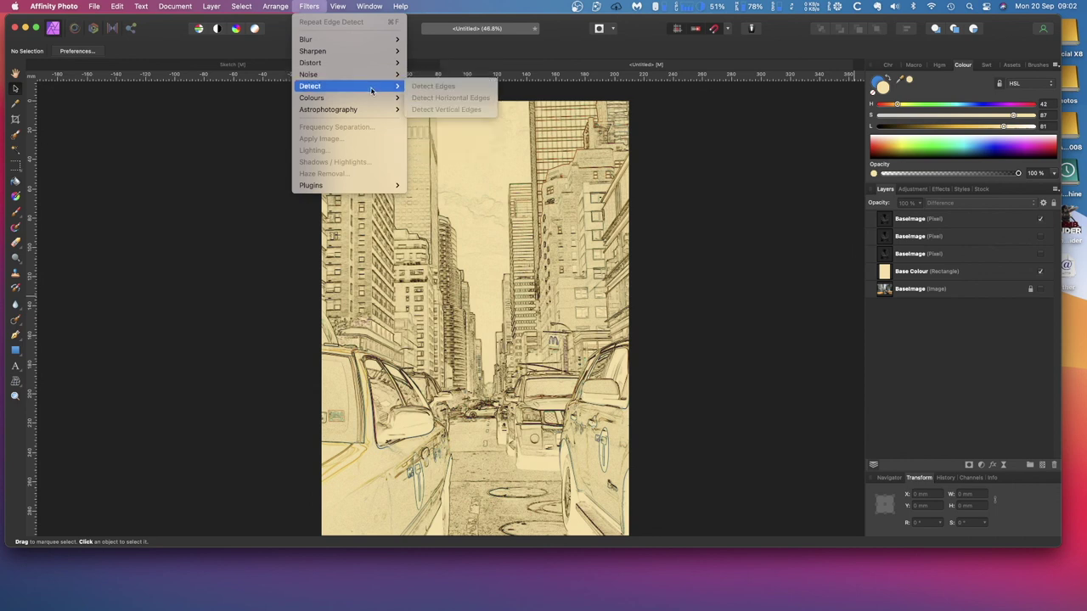
left_click(775, 173)
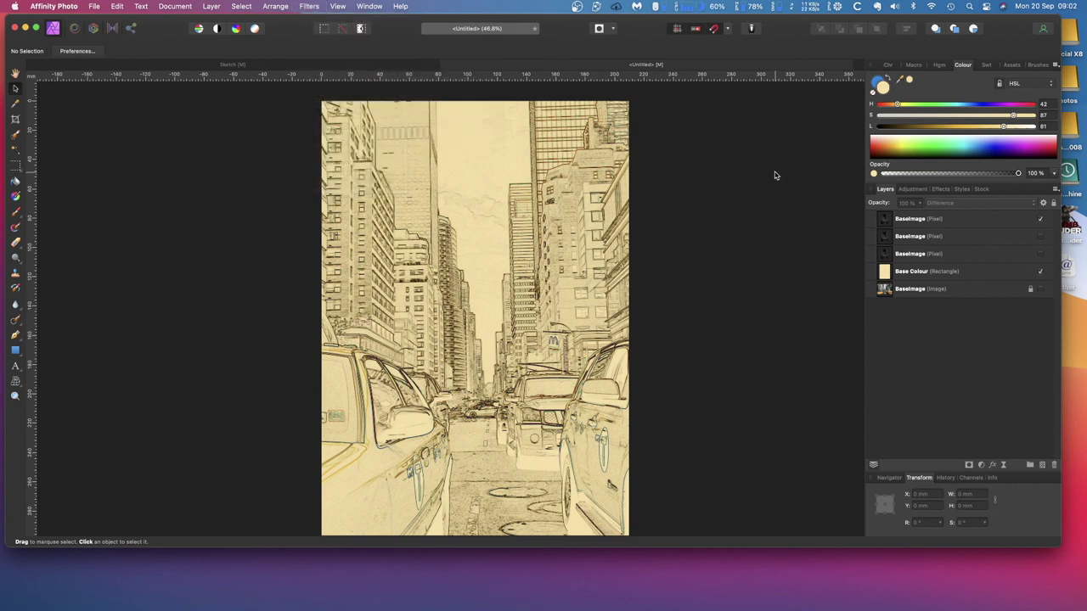